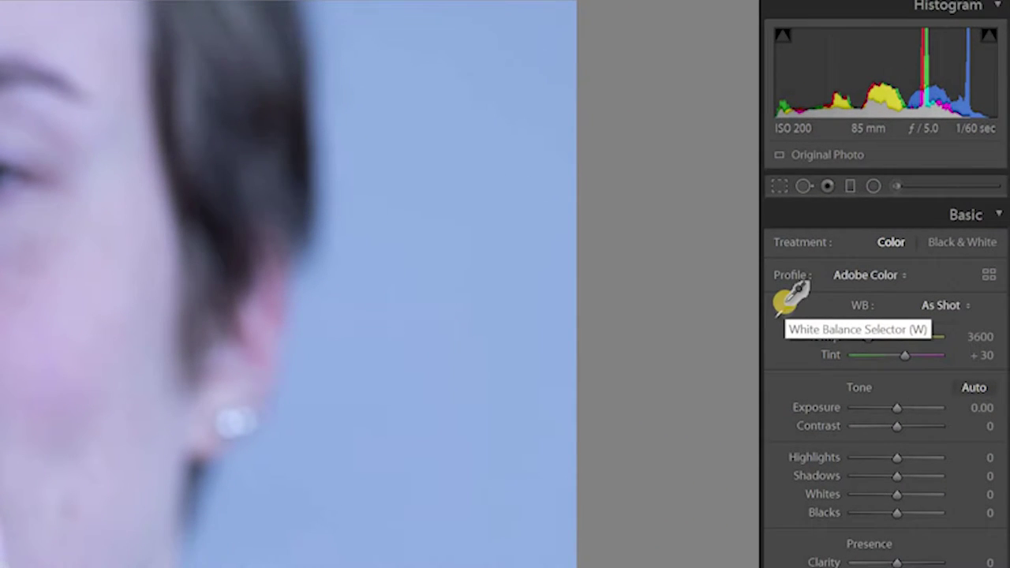
Step: Sample the grey card with the White Balance Selector, giving Custom white balance 5900, +27 tint
{"action": "left_click", "coordinate": [827, 257]}
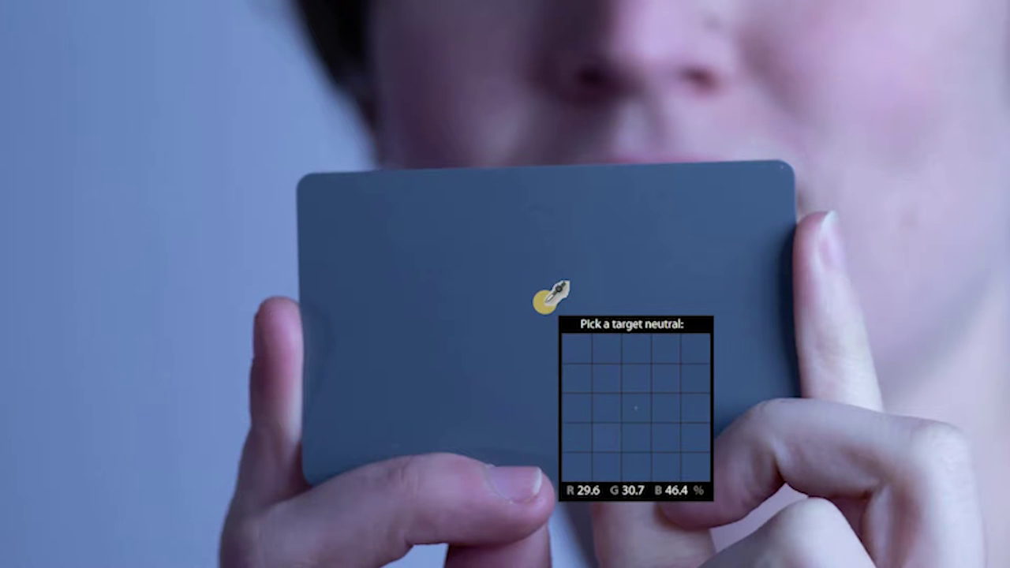
{"action": "left_click", "coordinate": [544, 302]}
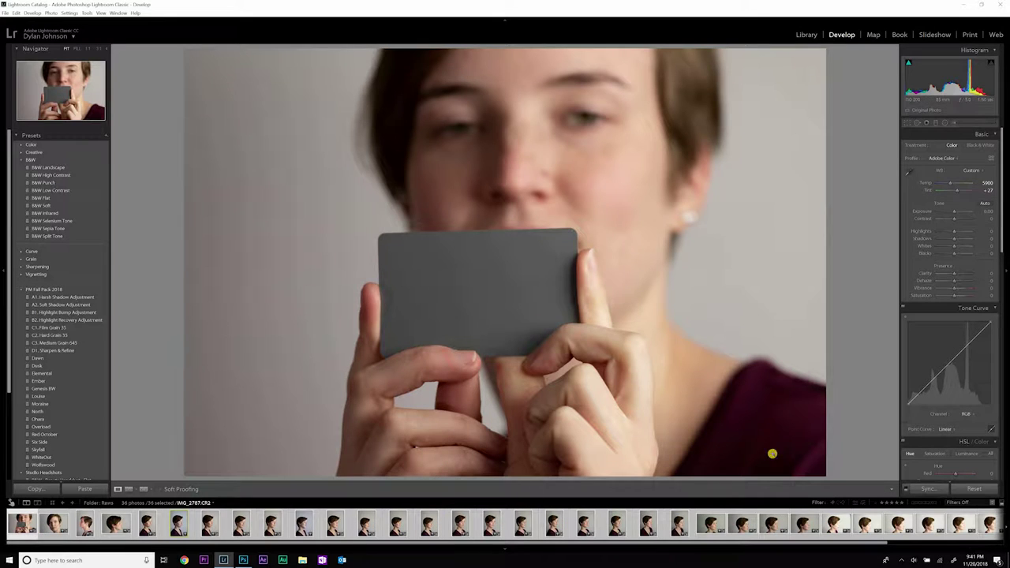
Step: Sync the corrected grey-card white balance to the other photos through Synchronize Settings
{"action": "key", "text": "Right"}
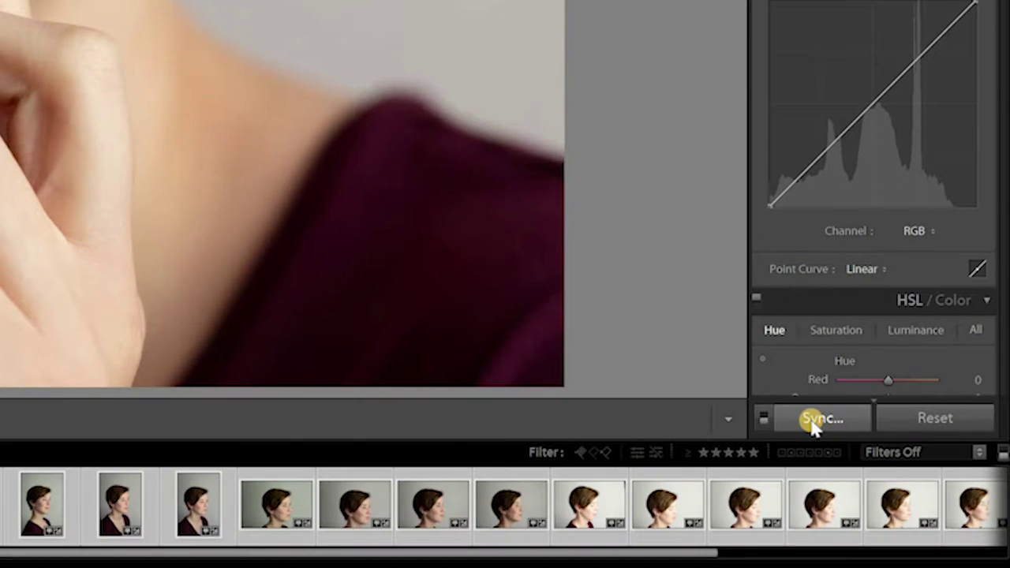
{"action": "left_click", "coordinate": [929, 489]}
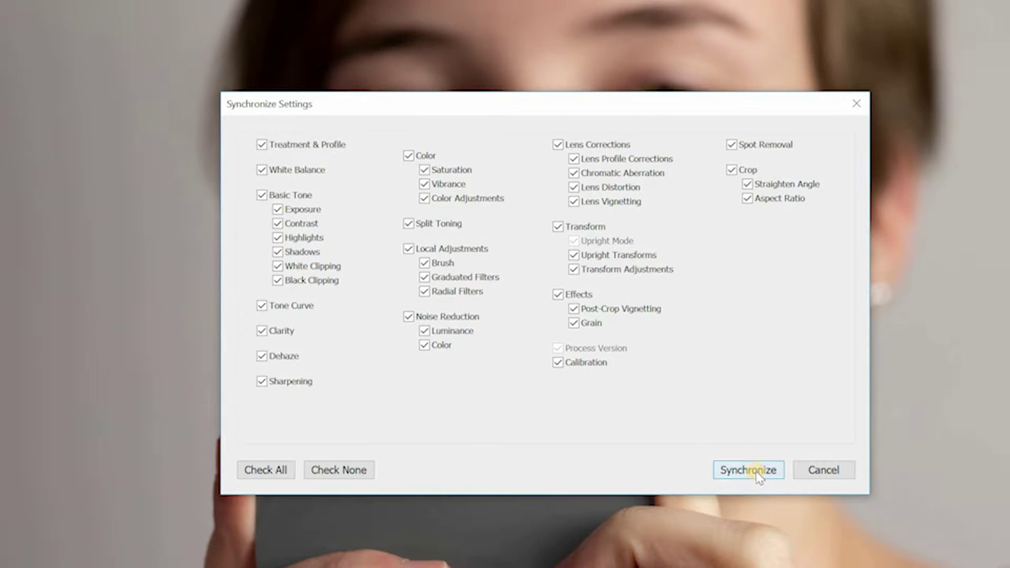
{"action": "left_click", "coordinate": [749, 470]}
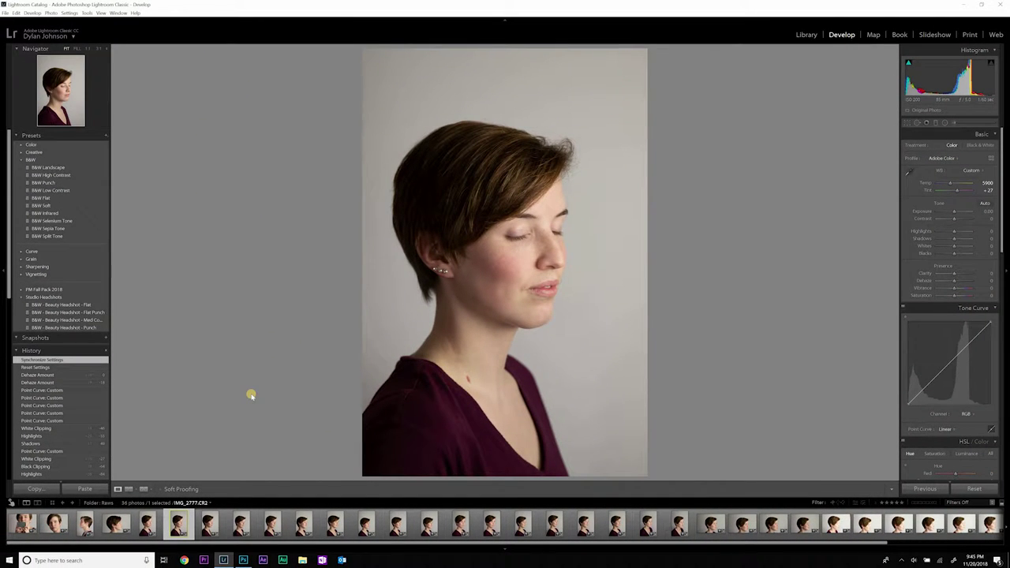
Step: Apply the B&W - Beauty Headshot - Flat preset to the profile portrait
{"action": "left_click", "coordinate": [79, 304]}
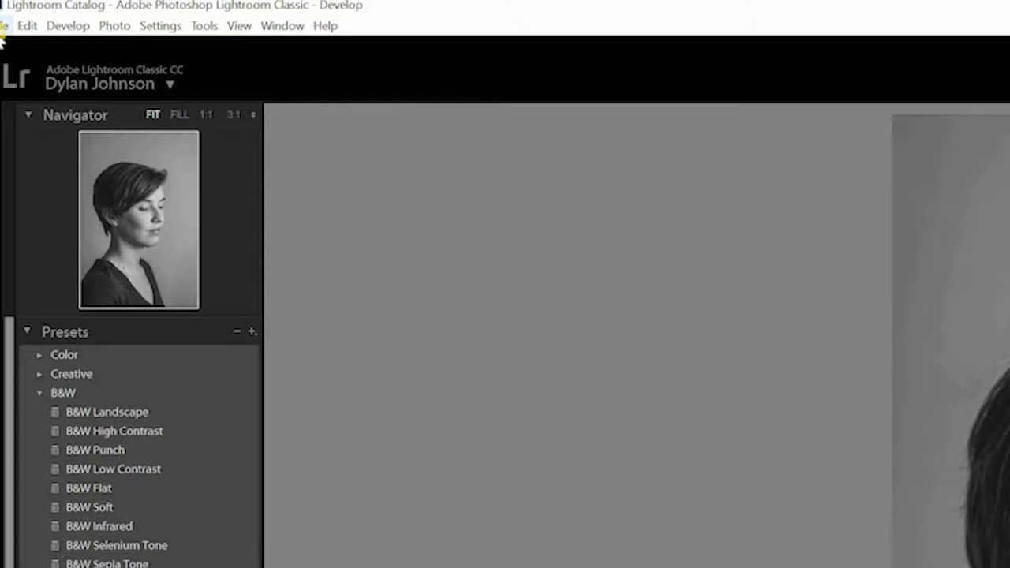
{"action": "left_click", "coordinate": [4, 26]}
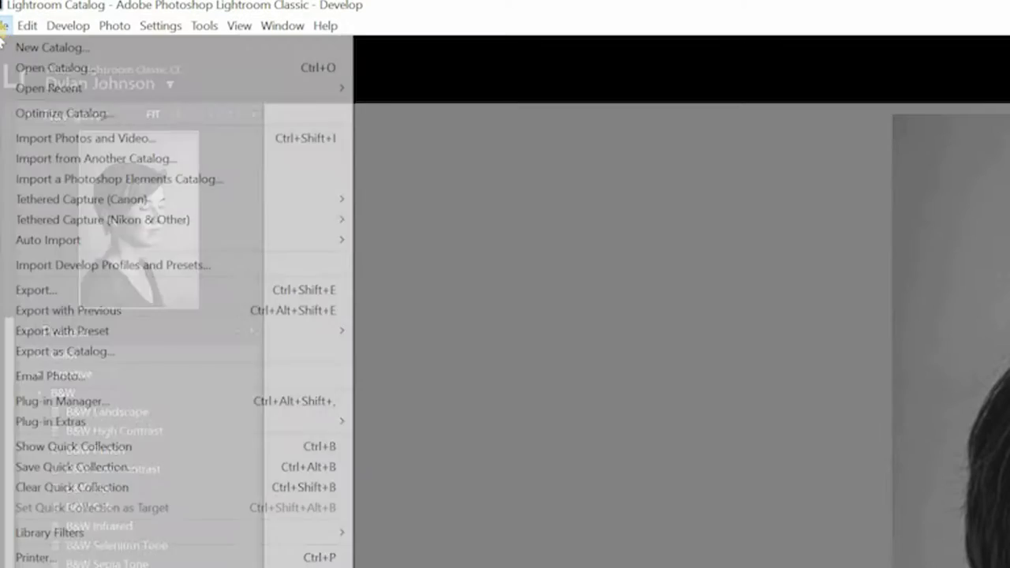
Step: Open the Export dialog and set the image format to TIFF
{"action": "left_click", "coordinate": [97, 293]}
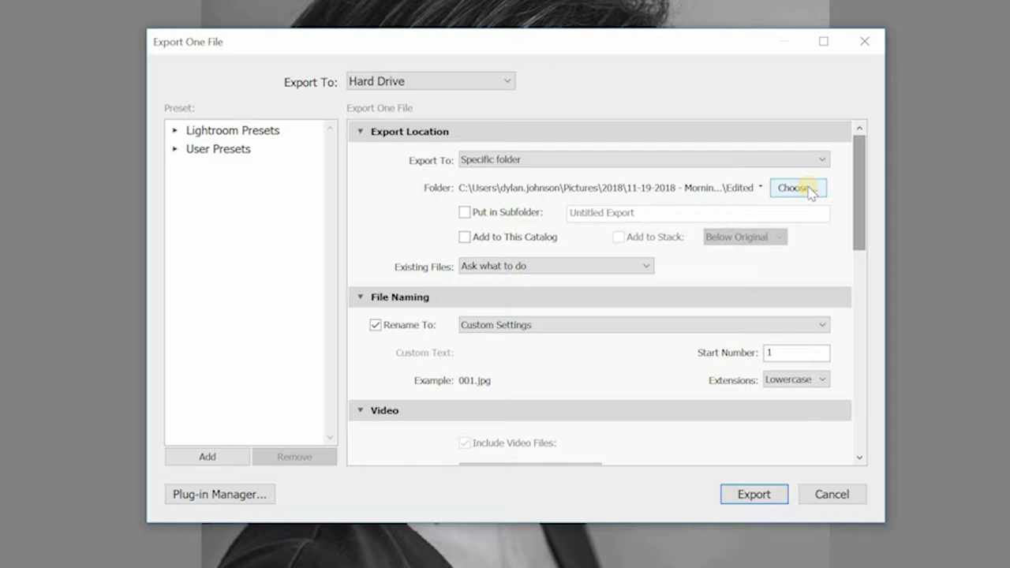
{"action": "scroll", "coordinate": [862, 223], "scroll_direction": "down", "scroll_amount": 3}
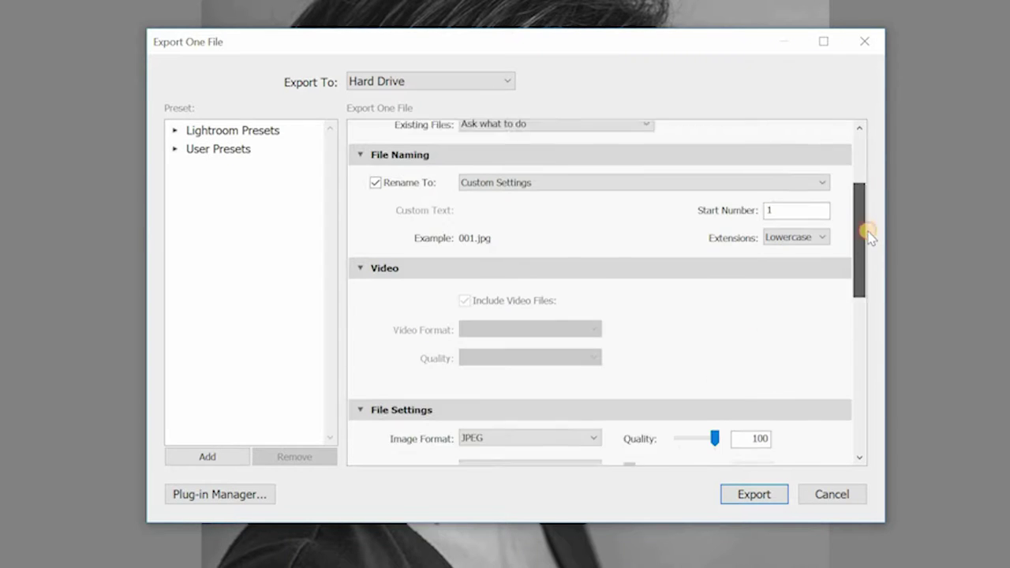
{"action": "left_click_drag", "start_coordinate": [873, 251], "coordinate": [889, 319]}
{"action": "scroll", "coordinate": [489, 167], "scroll_direction": "up", "scroll_amount": 1}
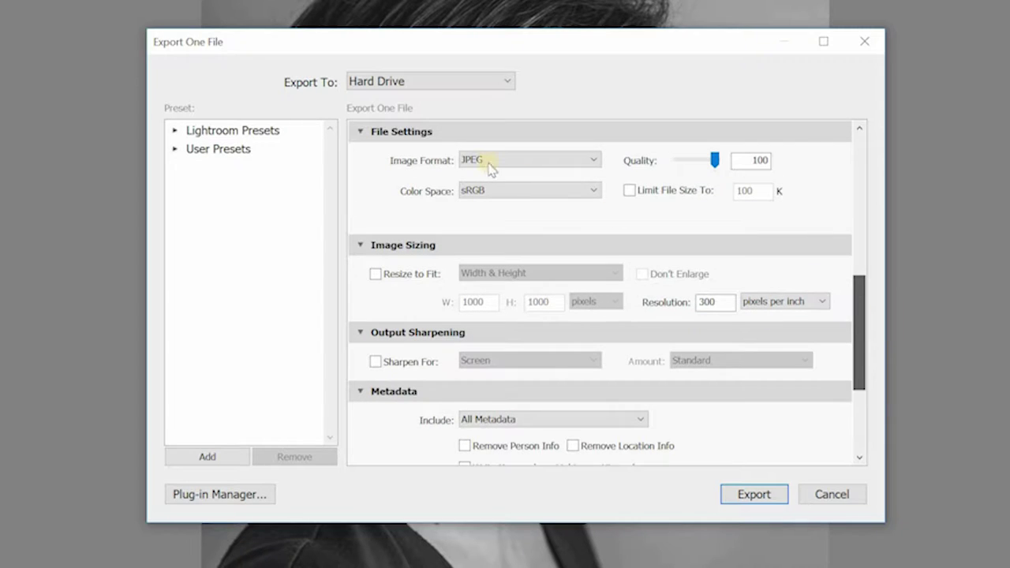
{"action": "left_click", "coordinate": [533, 161]}
{"action": "left_click", "coordinate": [519, 214]}
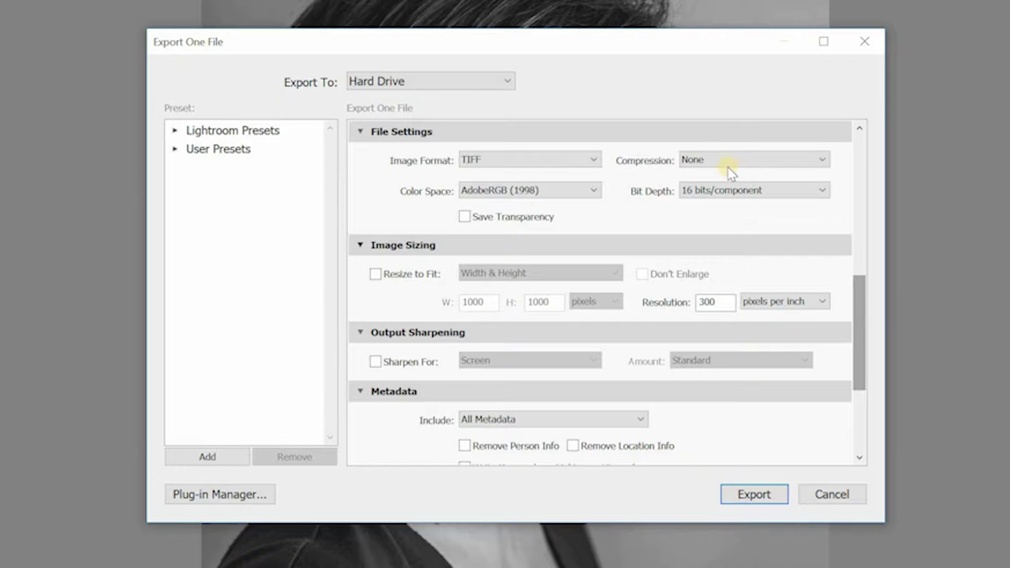
Step: Keep the AdobeRGB (1998) colour space and set After Export to open in Photoshop CC 2019
{"action": "left_click", "coordinate": [525, 190]}
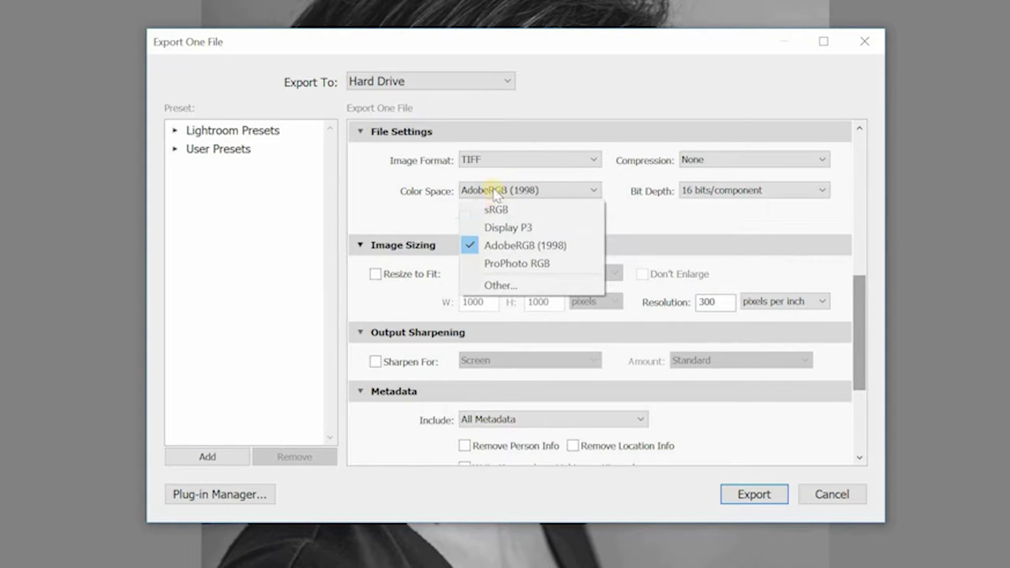
{"action": "left_click", "coordinate": [384, 209]}
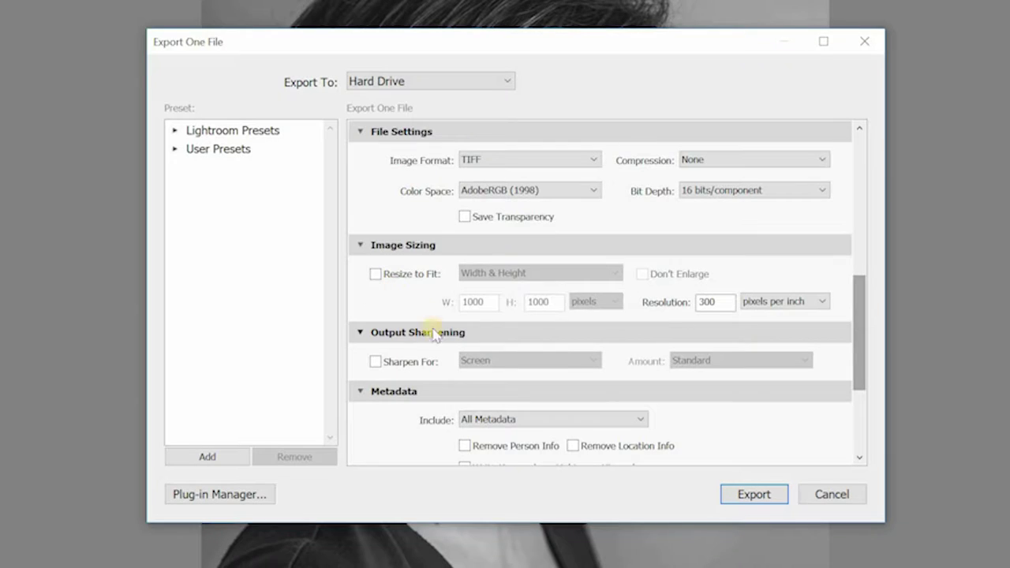
{"action": "scroll", "coordinate": [489, 371], "scroll_direction": "down", "scroll_amount": 3}
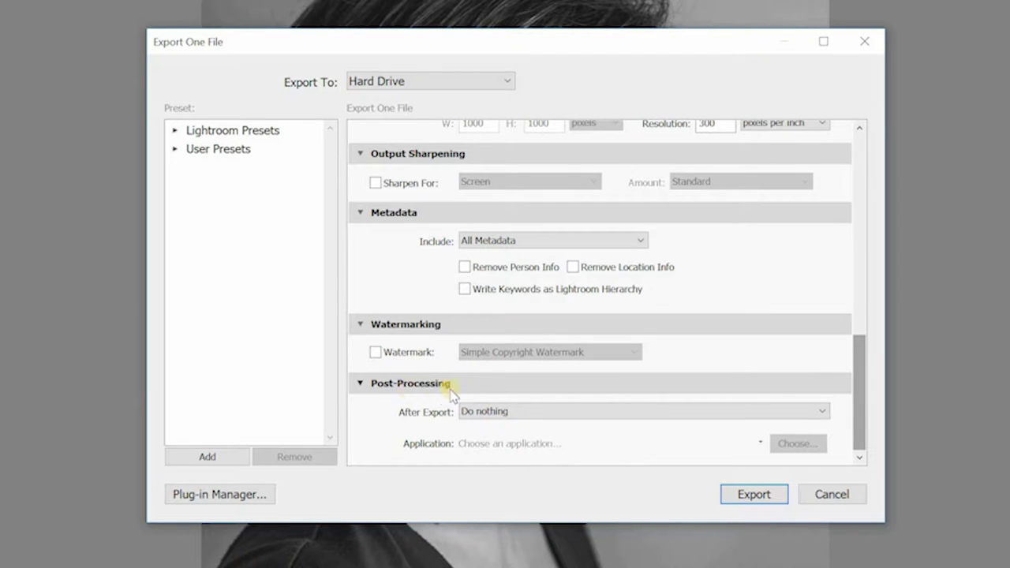
{"action": "left_click", "coordinate": [496, 419]}
{"action": "left_click", "coordinate": [464, 421]}
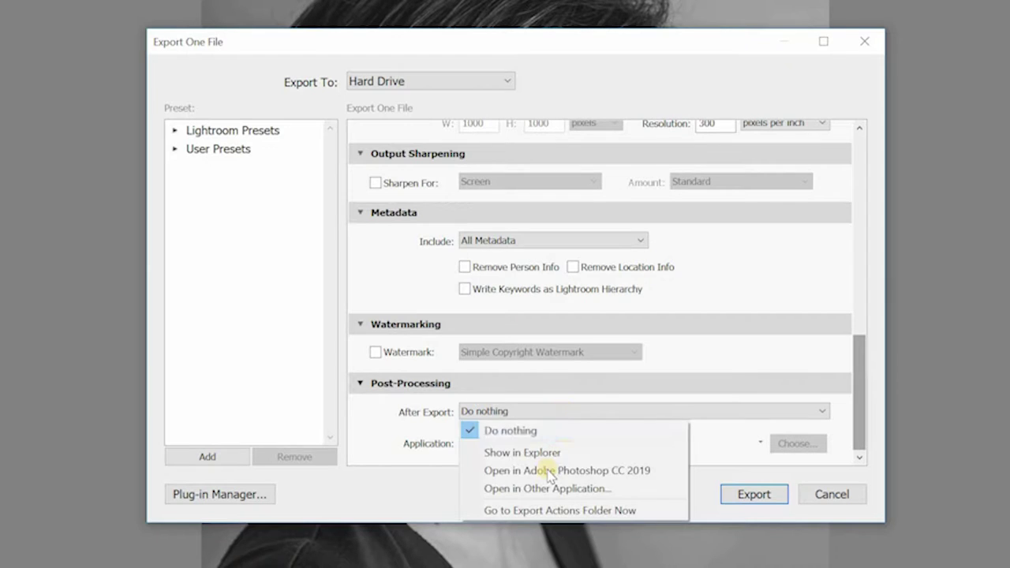
{"action": "left_click", "coordinate": [643, 472]}
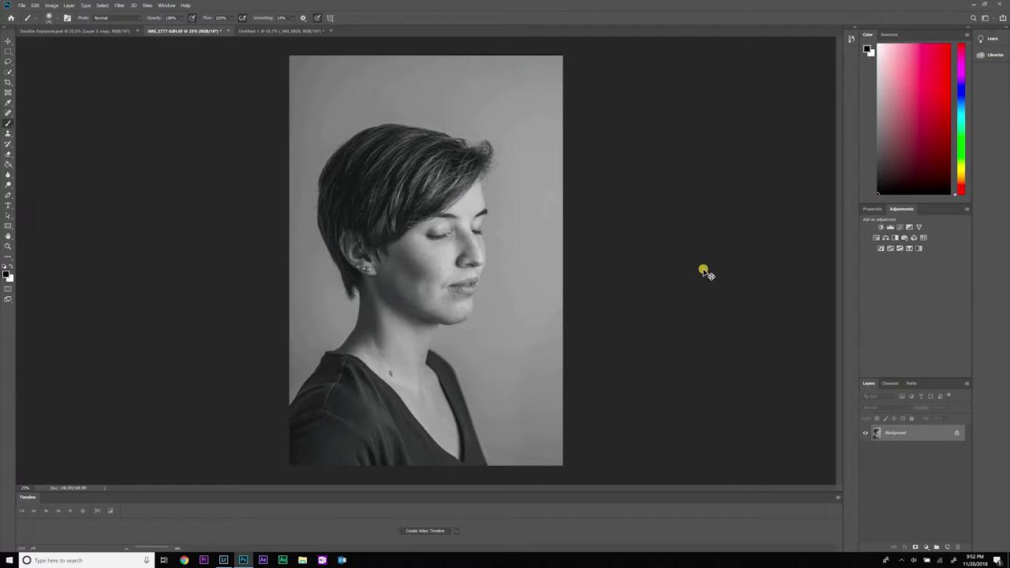
Step: Paste the Amsterdam street photo as a new layer, then close Untitled-1 discarding changes
{"action": "key", "text": "ctrl+v"}
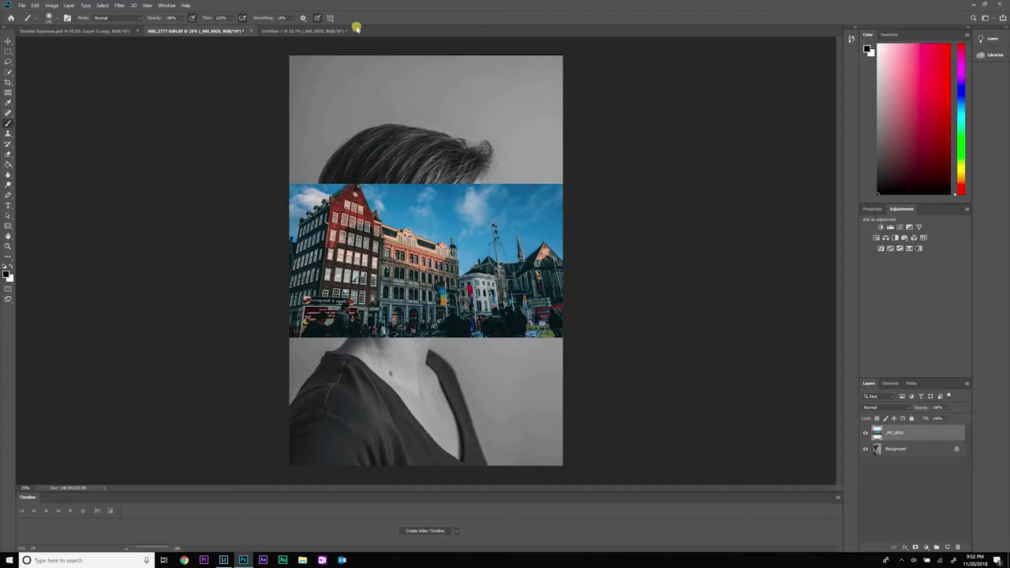
{"action": "left_click", "coordinate": [354, 30]}
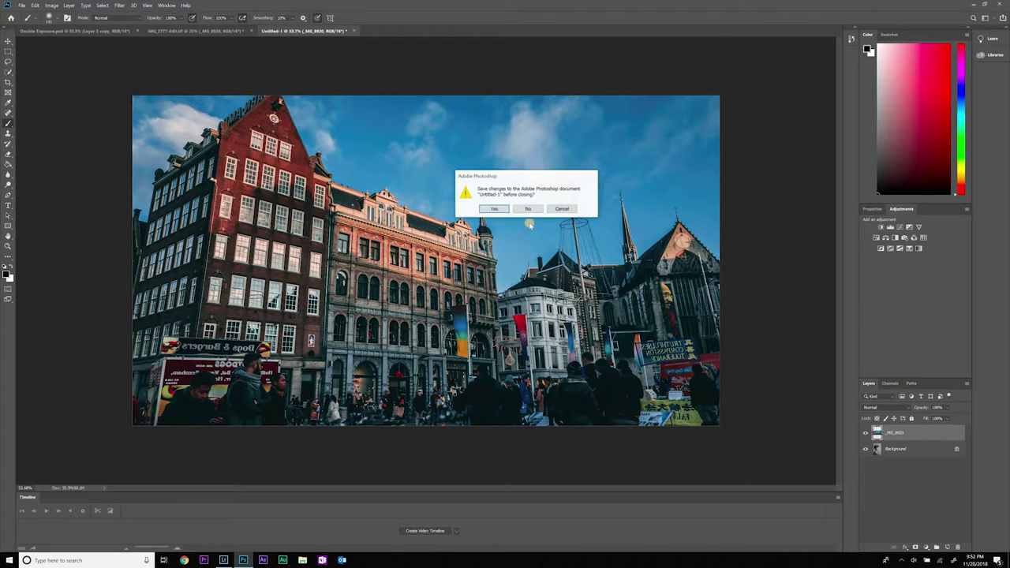
{"action": "left_click", "coordinate": [528, 209]}
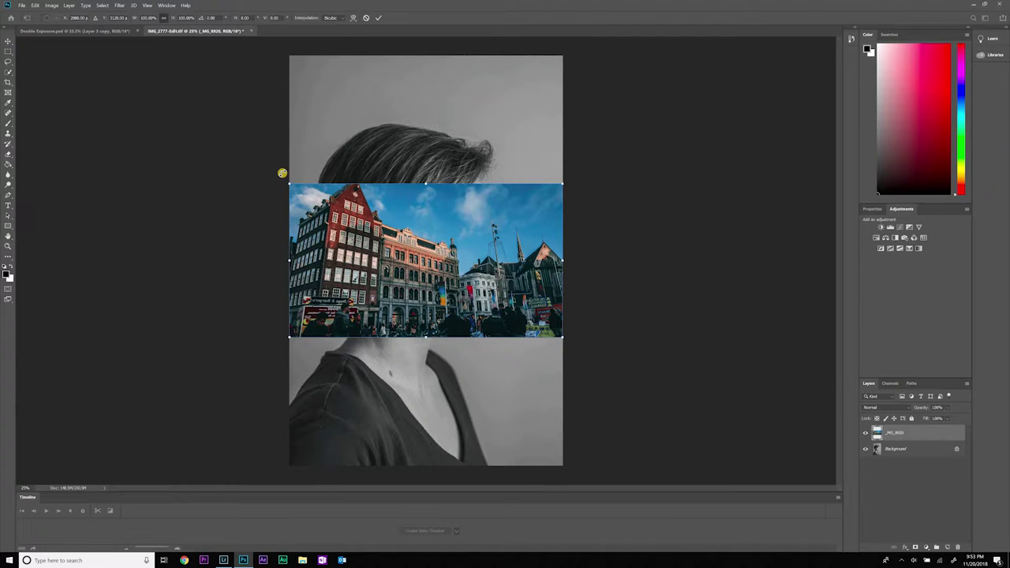
Step: Rotate the Amsterdam layer 90° counter-clockwise, flip it vertically, and drag it left over her head
{"action": "right_click", "coordinate": [389, 251]}
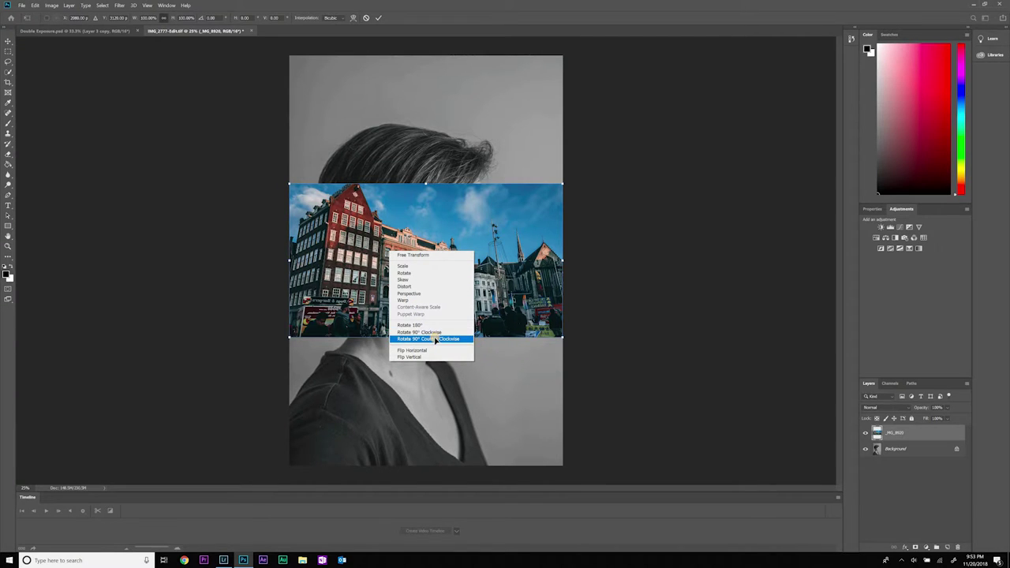
{"action": "left_click", "coordinate": [435, 339]}
{"action": "right_click", "coordinate": [408, 276]}
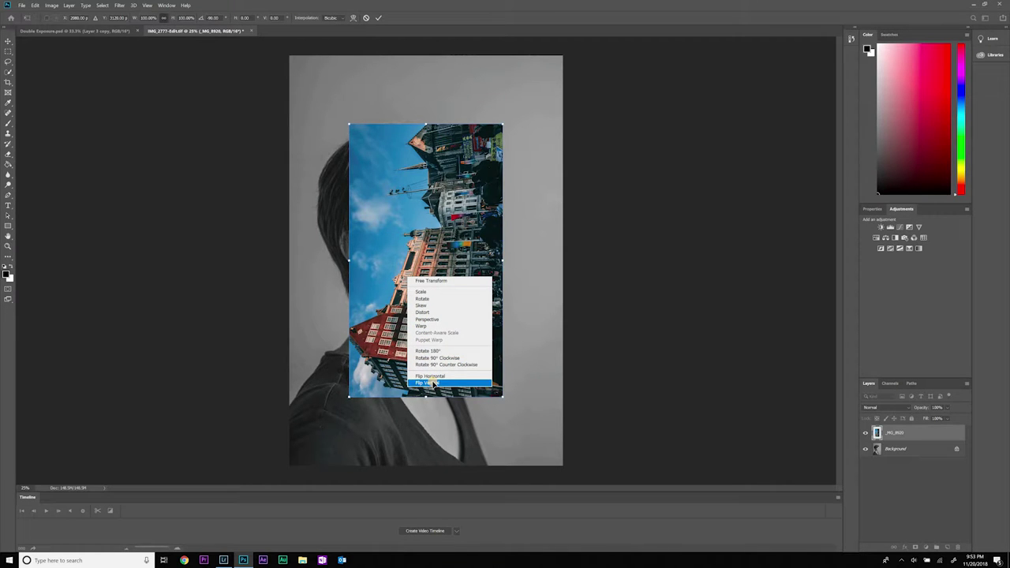
{"action": "left_click", "coordinate": [433, 383]}
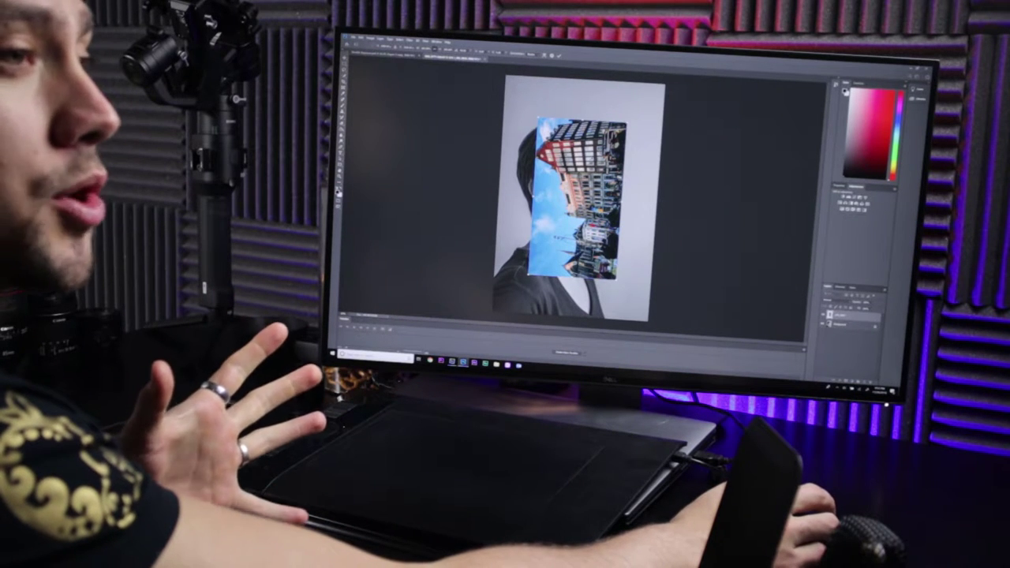
{"action": "left_click_drag", "start_coordinate": [576, 198], "coordinate": [539, 191]}
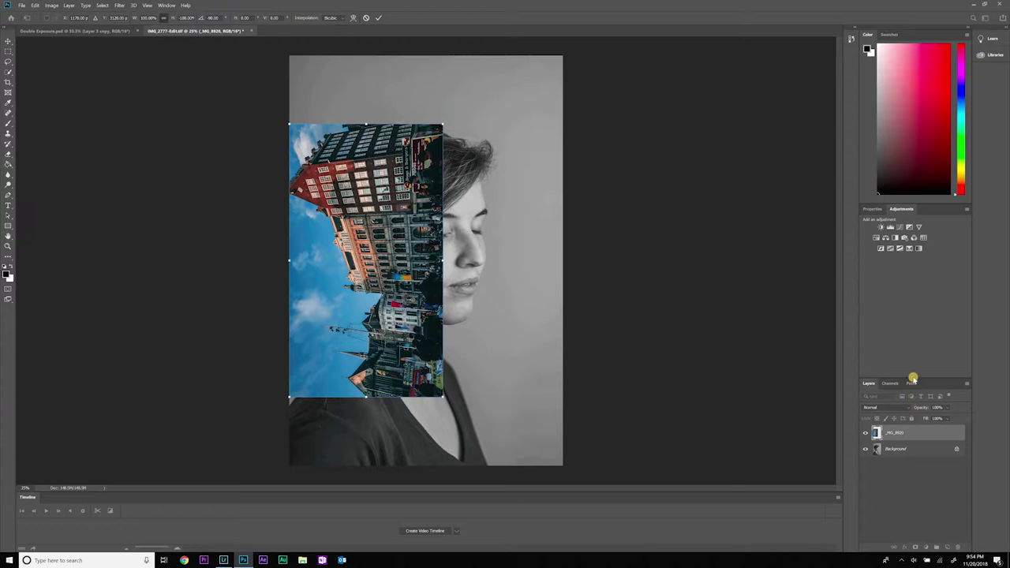
Step: Set the building layer to 42% opacity, then tilt it about 20°, enlarge and reposition it
{"action": "left_click", "coordinate": [947, 408]}
{"action": "left_click_drag", "start_coordinate": [934, 420], "coordinate": [941, 419]}
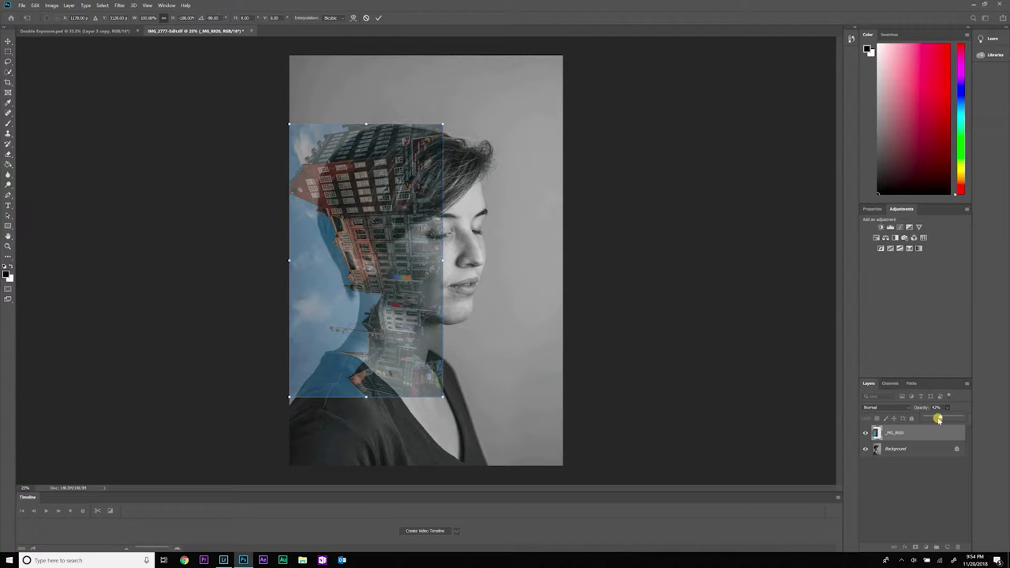
{"action": "left_click_drag", "start_coordinate": [390, 319], "coordinate": [373, 325]}
{"action": "mouse_move", "coordinate": [422, 426]}
{"action": "left_mouse_down"}
{"action": "mouse_move", "coordinate": [441, 416]}
{"action": "mouse_move", "coordinate": [417, 420]}
{"action": "left_mouse_up"}
{"action": "left_click_drag", "start_coordinate": [319, 279], "coordinate": [301, 268]}
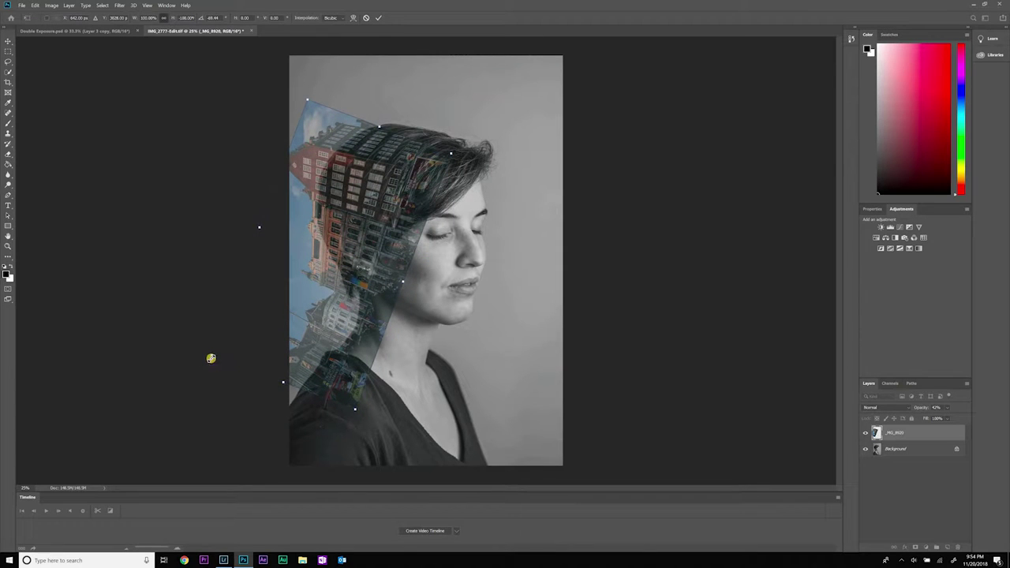
{"action": "left_click_drag", "start_coordinate": [206, 357], "coordinate": [202, 363]}
{"action": "left_click_drag", "start_coordinate": [344, 293], "coordinate": [359, 286]}
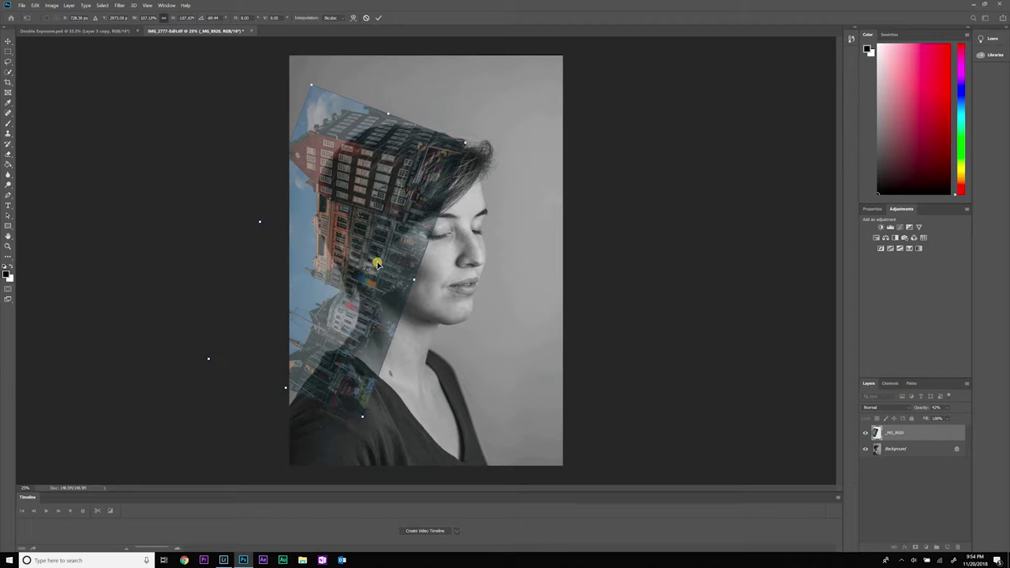
Step: Warp the building layer, pulling its top-left corner down and reshaping the mesh, then commit
{"action": "right_click", "coordinate": [427, 168]}
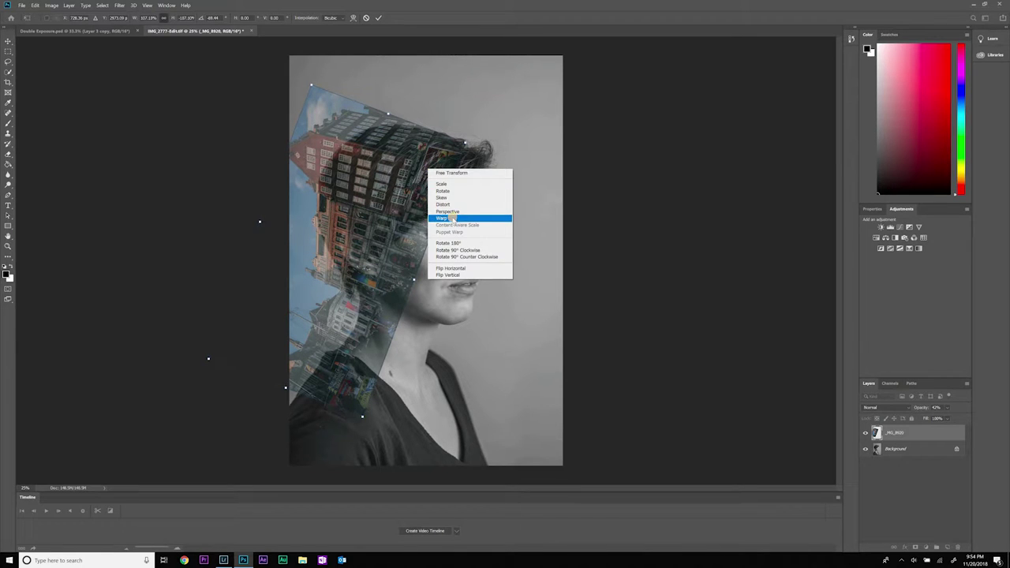
{"action": "left_click", "coordinate": [453, 220]}
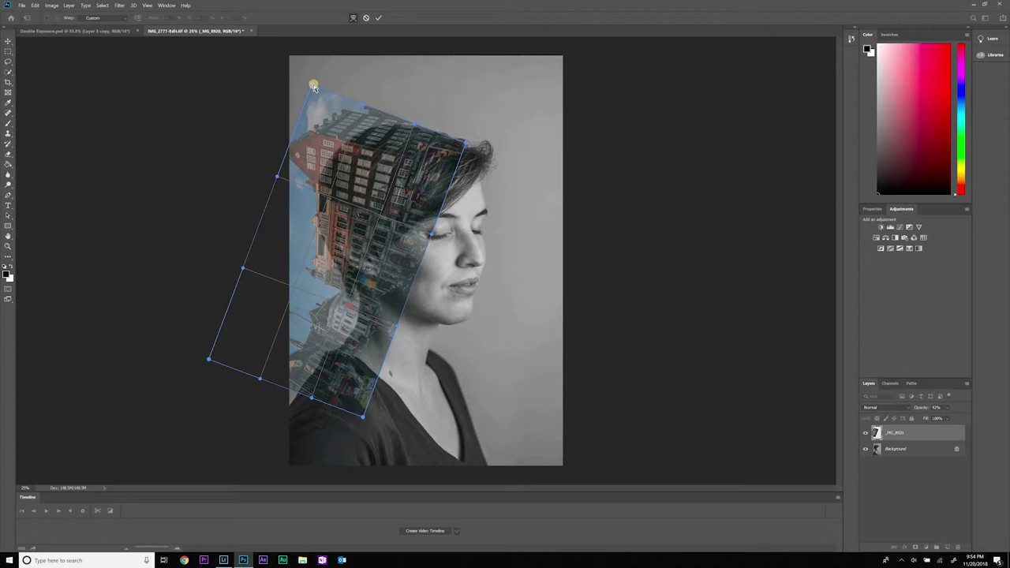
{"action": "left_click_drag", "start_coordinate": [311, 85], "coordinate": [280, 103]}
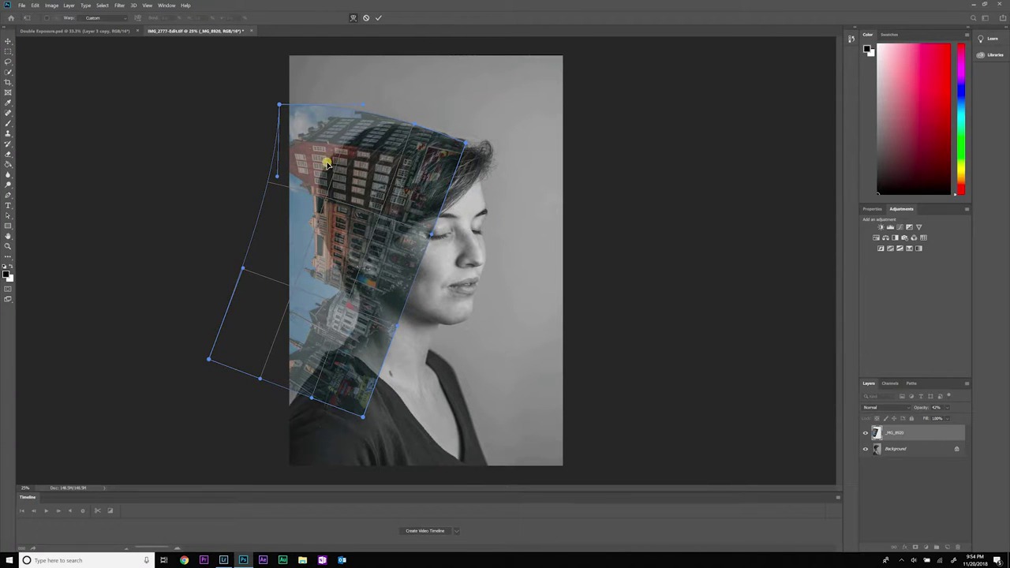
{"action": "left_click_drag", "start_coordinate": [279, 104], "coordinate": [271, 120]}
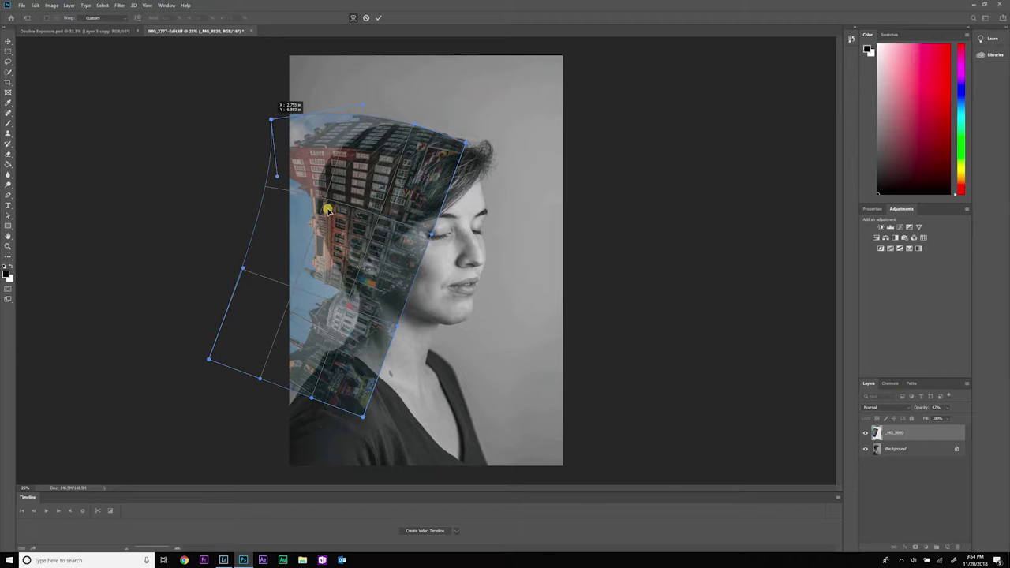
{"action": "left_click_drag", "start_coordinate": [345, 207], "coordinate": [368, 246]}
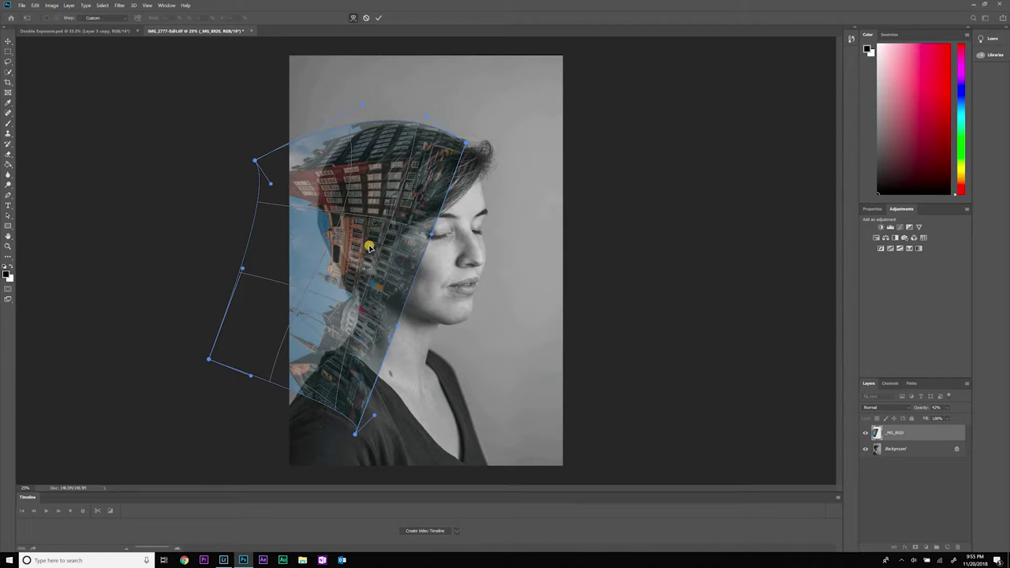
{"action": "key", "text": "Return"}
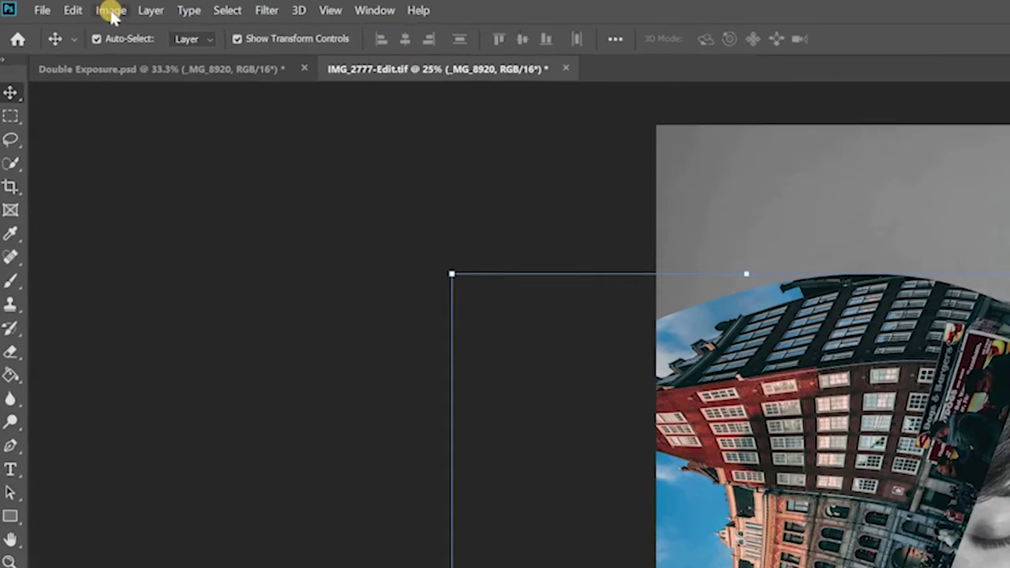
Step: Apply a Black & White adjustment to the building layer with Blues set to 9
{"action": "left_click", "coordinate": [112, 12]}
{"action": "mouse_move", "coordinate": [171, 55]}
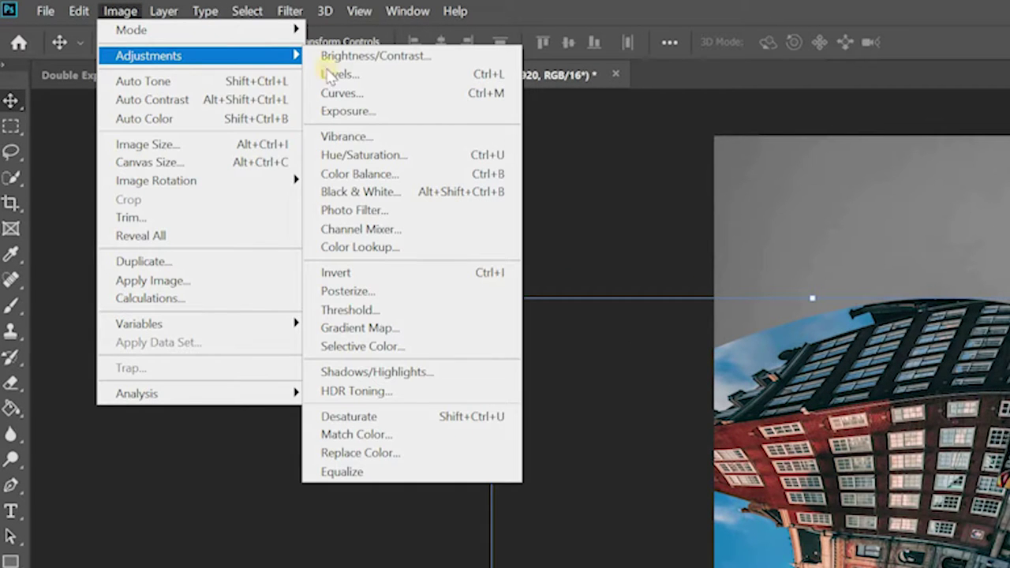
{"action": "left_click", "coordinate": [378, 195]}
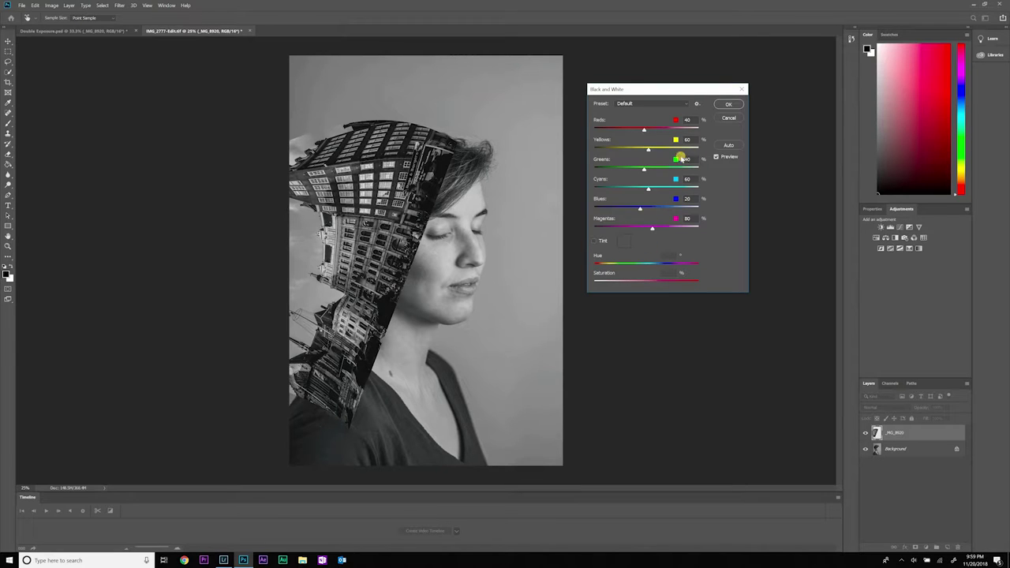
{"action": "mouse_move", "coordinate": [642, 211]}
{"action": "left_mouse_down"}
{"action": "mouse_move", "coordinate": [626, 208]}
{"action": "mouse_move", "coordinate": [638, 209]}
{"action": "left_mouse_up"}
{"action": "left_click", "coordinate": [735, 105]}
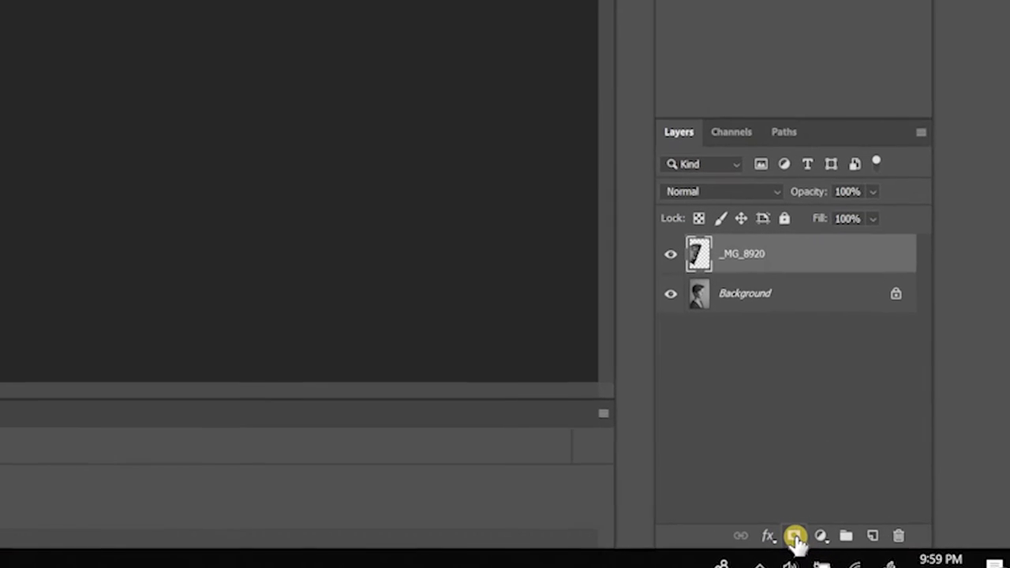
Step: Add a layer mask to the building layer and paint black over her hair
{"action": "left_click", "coordinate": [795, 538]}
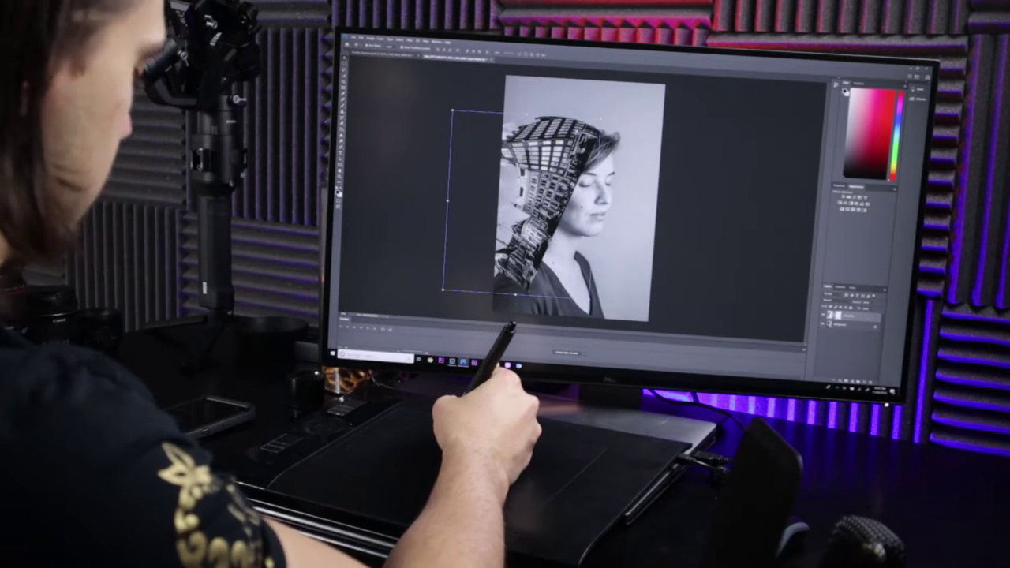
{"action": "key", "text": "Return"}
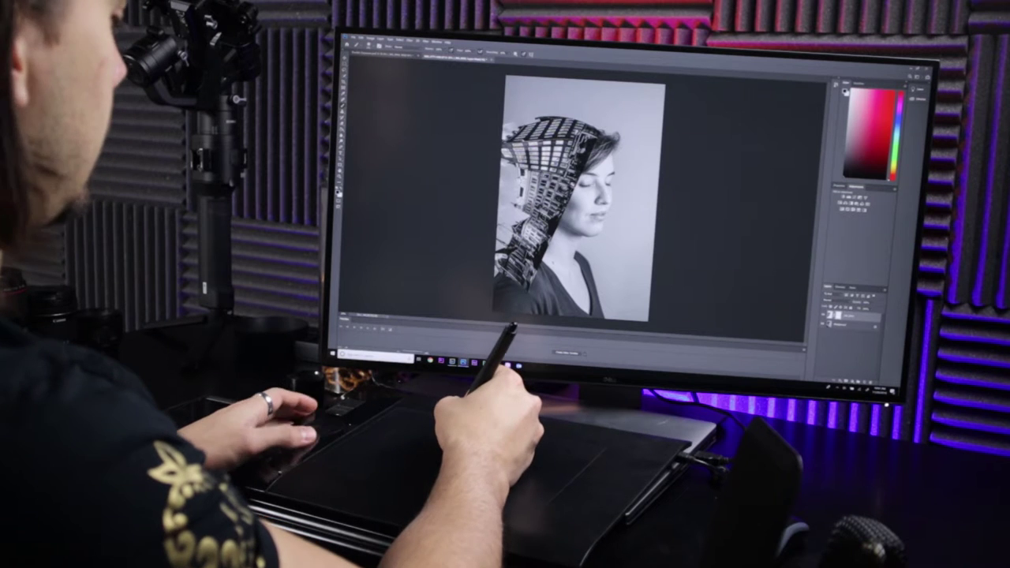
{"action": "left_click_drag", "start_coordinate": [576, 202], "coordinate": [592, 199]}
{"action": "key", "text": "ctrl+z"}
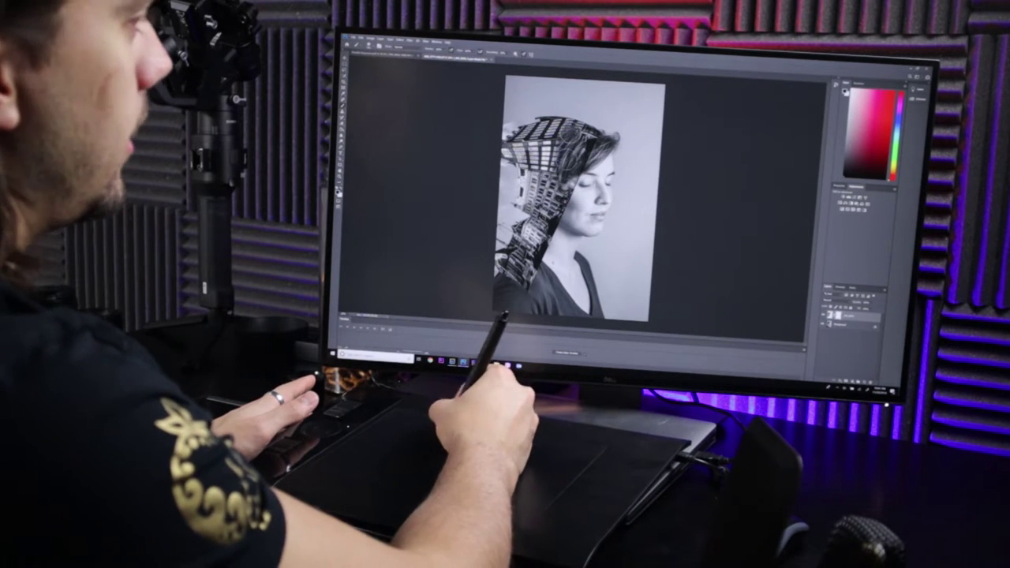
{"action": "left_click_drag", "start_coordinate": [570, 142], "coordinate": [592, 139]}
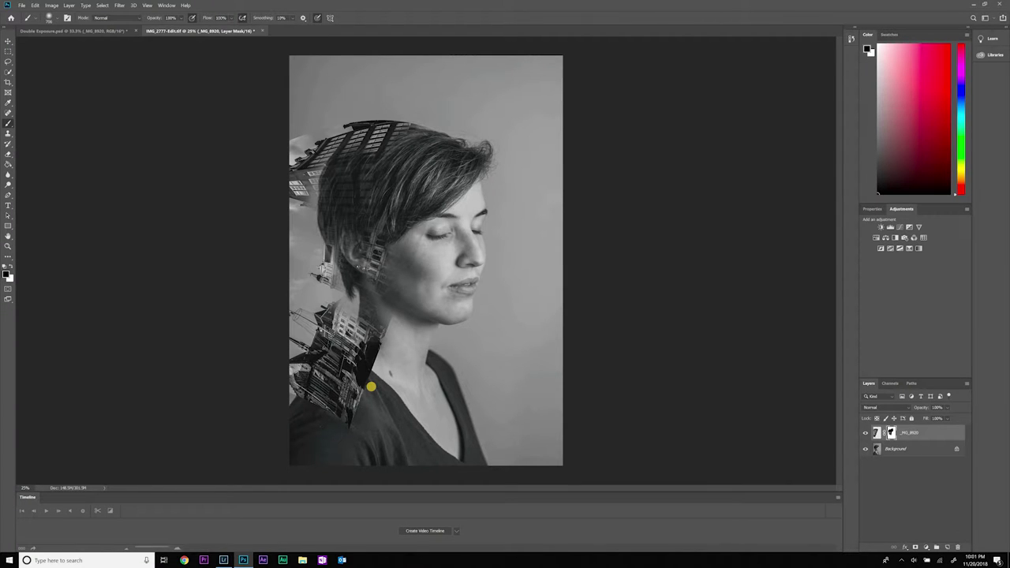
Step: Undo the last mask strokes, target the layer mask, and fade out the top edge of the buildings
{"action": "key", "text": "ctrl+z"}
{"action": "key", "text": "ctrl+z"}
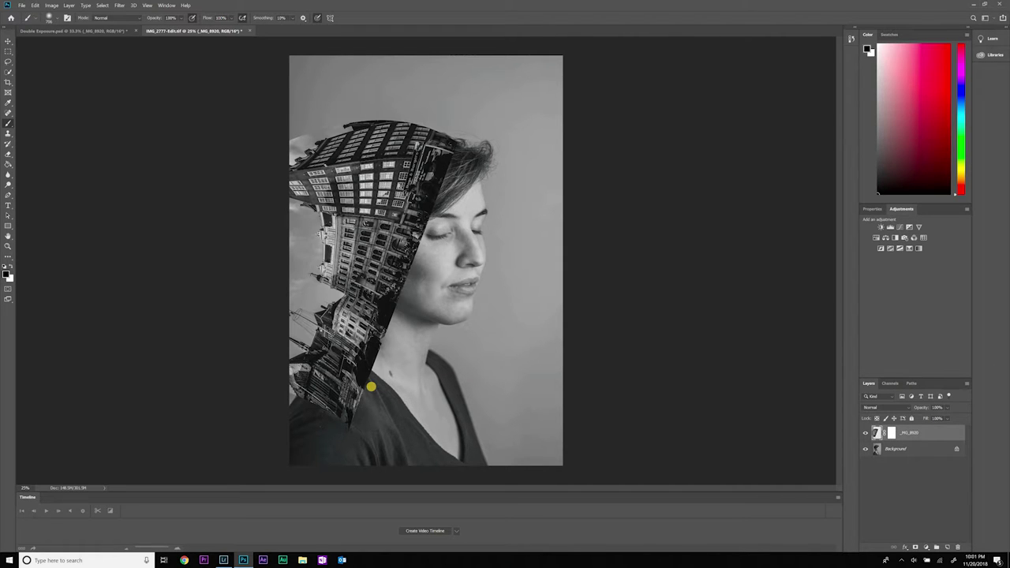
{"action": "key", "text": "ctrl+backslash"}
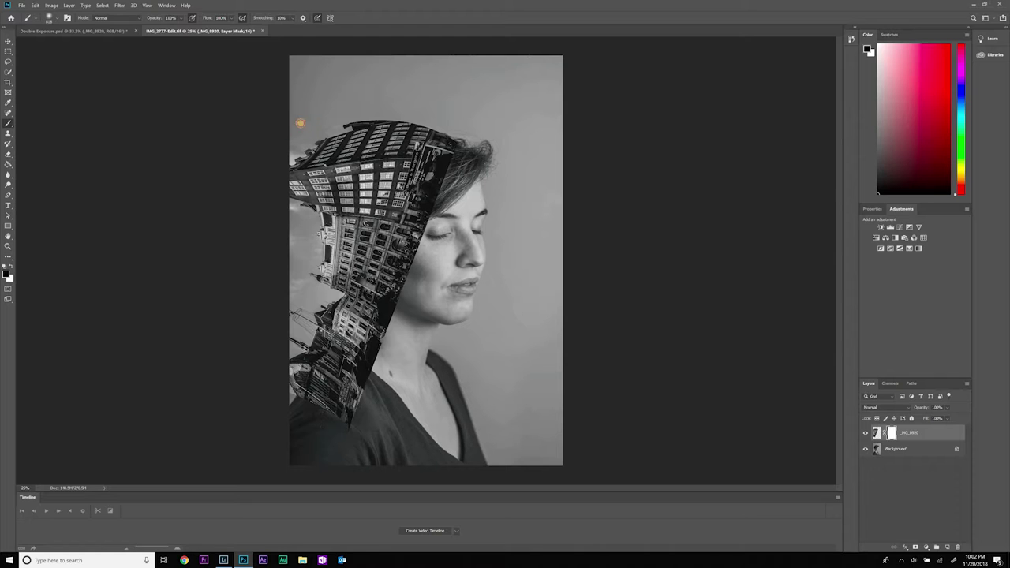
{"action": "mouse_move", "coordinate": [307, 121]}
{"action": "left_mouse_down"}
{"action": "mouse_move", "coordinate": [390, 98]}
{"action": "mouse_move", "coordinate": [490, 126]}
{"action": "mouse_move", "coordinate": [467, 145]}
{"action": "mouse_move", "coordinate": [465, 175]}
{"action": "mouse_move", "coordinate": [465, 147]}
{"action": "mouse_move", "coordinate": [460, 205]}
{"action": "mouse_move", "coordinate": [443, 213]}
{"action": "mouse_move", "coordinate": [452, 201]}
{"action": "mouse_move", "coordinate": [442, 229]}
{"action": "mouse_move", "coordinate": [427, 230]}
{"action": "mouse_move", "coordinate": [442, 237]}
{"action": "mouse_move", "coordinate": [425, 300]}
{"action": "mouse_move", "coordinate": [441, 234]}
{"action": "left_mouse_up"}
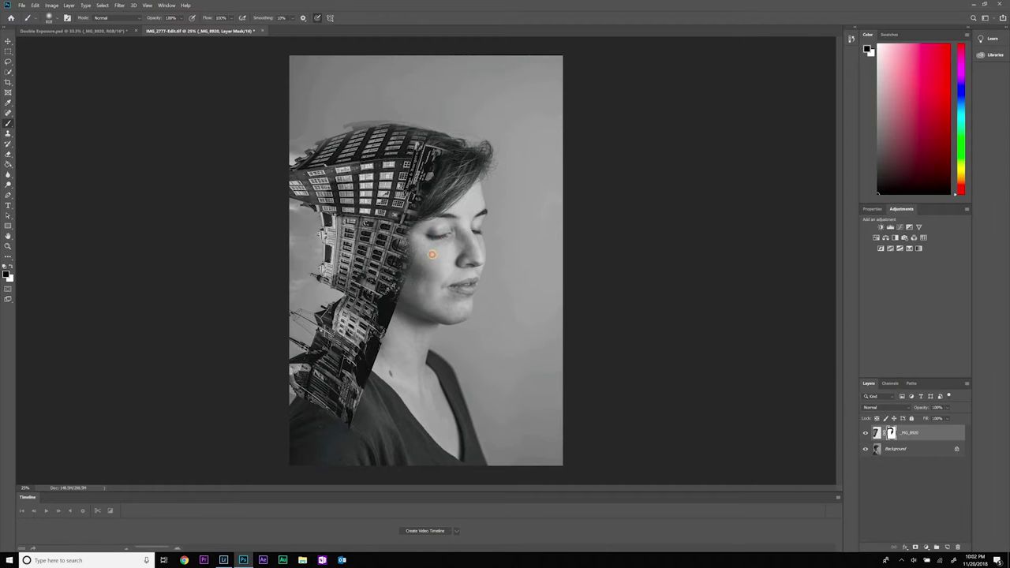
Step: Paint black on the mask to hide buildings along the neck and over the shoulder
{"action": "left_click_drag", "start_coordinate": [420, 297], "coordinate": [417, 306]}
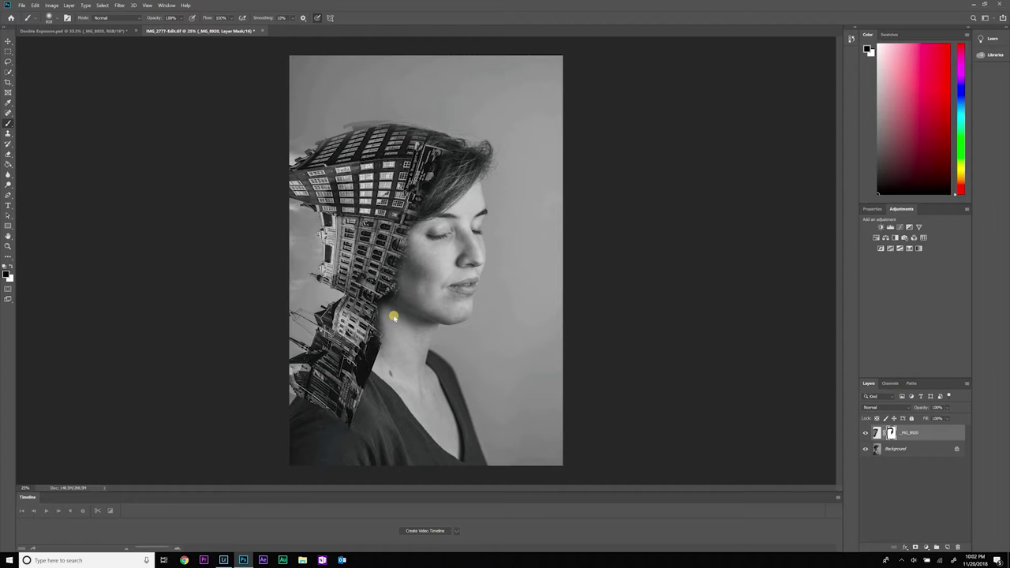
{"action": "mouse_move", "coordinate": [391, 360]}
{"action": "left_mouse_down"}
{"action": "mouse_move", "coordinate": [387, 371]}
{"action": "mouse_move", "coordinate": [387, 352]}
{"action": "mouse_move", "coordinate": [377, 393]}
{"action": "left_mouse_up"}
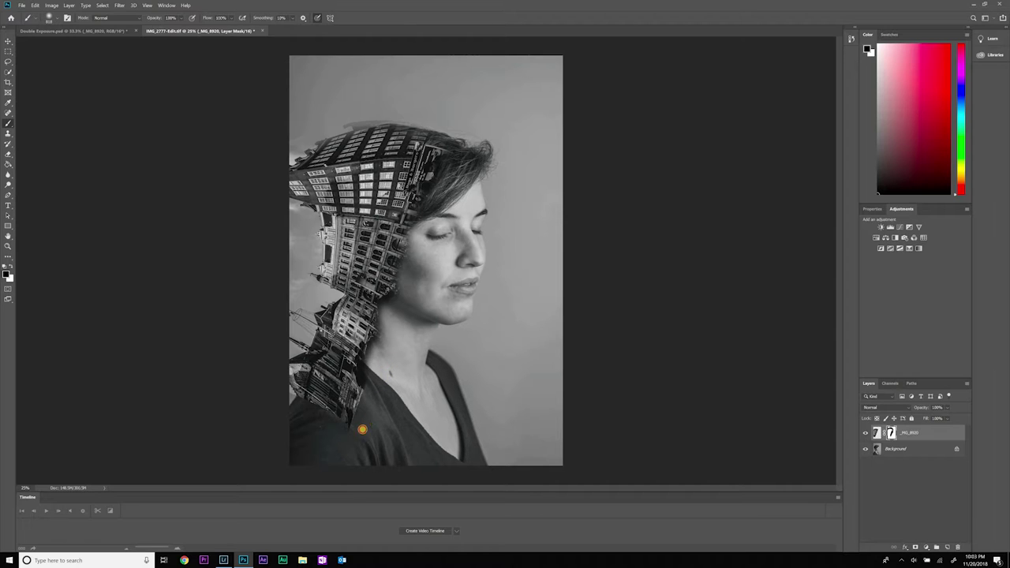
{"action": "mouse_move", "coordinate": [289, 422]}
{"action": "left_mouse_down"}
{"action": "mouse_move", "coordinate": [320, 428]}
{"action": "mouse_move", "coordinate": [315, 412]}
{"action": "mouse_move", "coordinate": [341, 431]}
{"action": "mouse_move", "coordinate": [311, 433]}
{"action": "mouse_move", "coordinate": [317, 416]}
{"action": "mouse_move", "coordinate": [349, 426]}
{"action": "mouse_move", "coordinate": [374, 411]}
{"action": "left_mouse_up"}
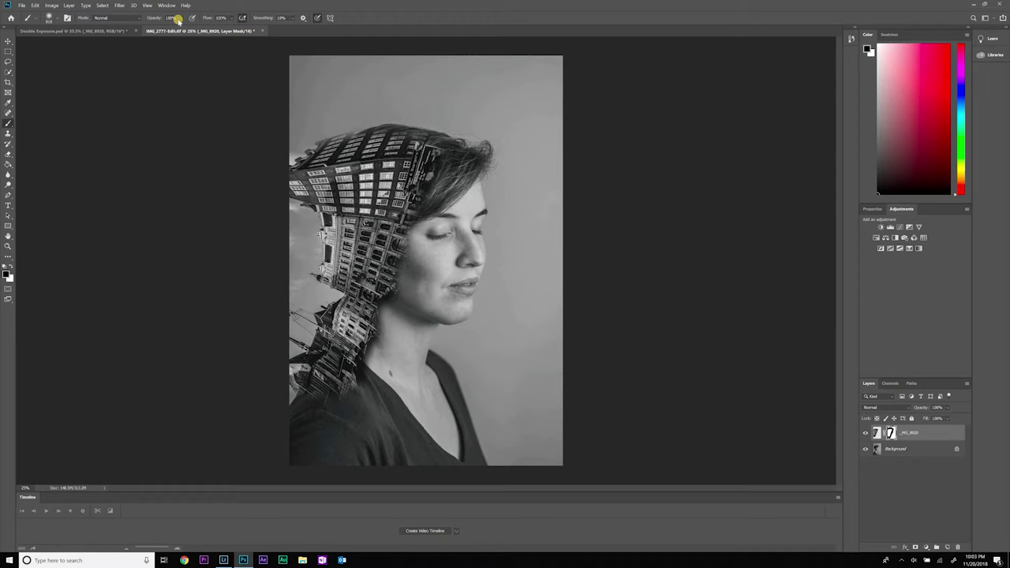
Step: Make the brush softer and lower its flow to 42%
{"action": "mouse_move", "coordinate": [385, 167]}
{"action": "left_mouse_down"}
{"action": "mouse_move", "coordinate": [381, 196]}
{"action": "mouse_move", "coordinate": [386, 169]}
{"action": "left_mouse_up"}
{"action": "left_click", "coordinate": [231, 17]}
{"action": "left_click_drag", "start_coordinate": [224, 29], "coordinate": [221, 29]}
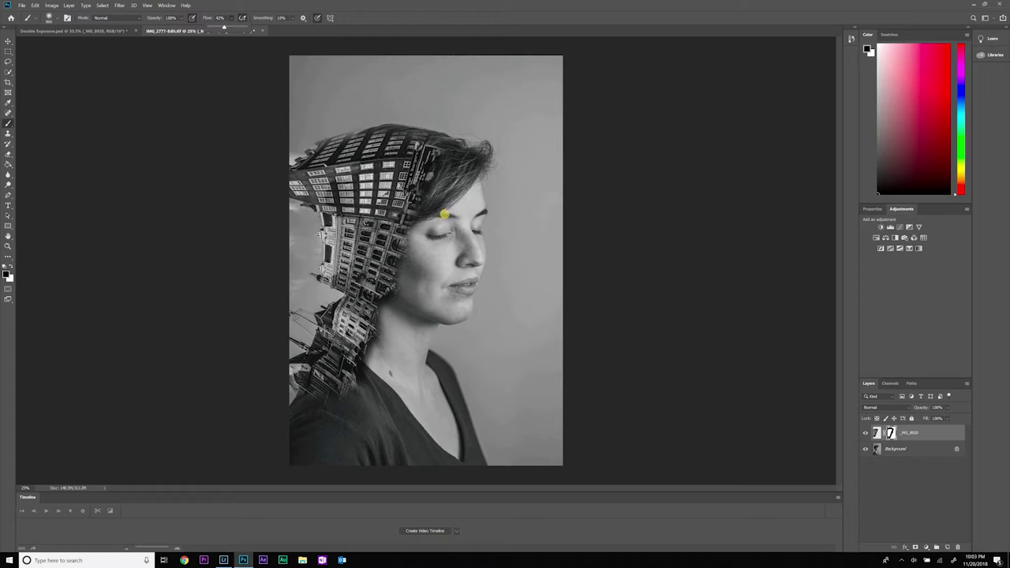
{"action": "left_click", "coordinate": [413, 285]}
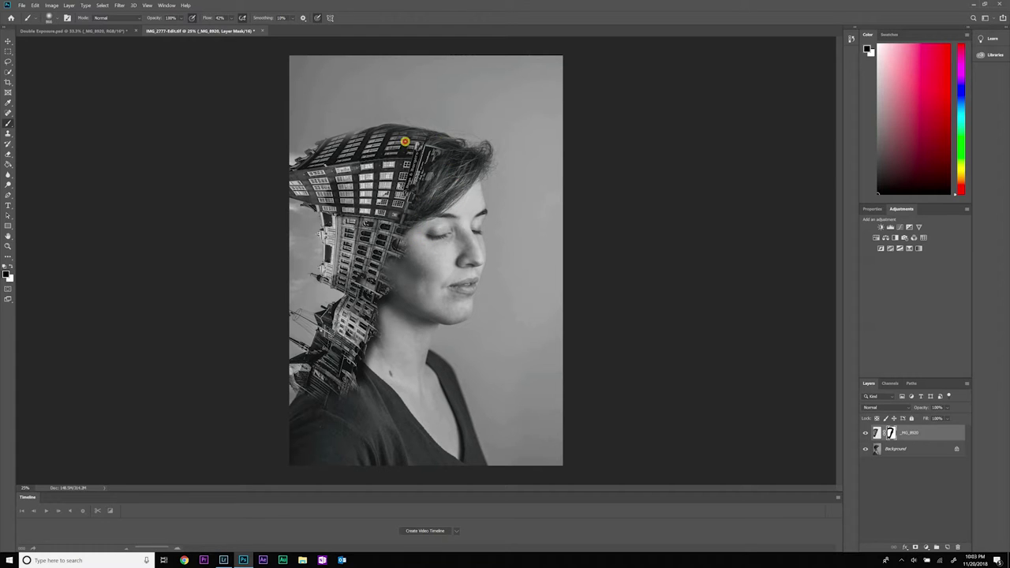
Step: Paint black on the mask to blend the building's right edge into her hair
{"action": "mouse_move", "coordinate": [440, 162]}
{"action": "left_mouse_down"}
{"action": "mouse_move", "coordinate": [435, 175]}
{"action": "mouse_move", "coordinate": [454, 166]}
{"action": "left_mouse_up"}
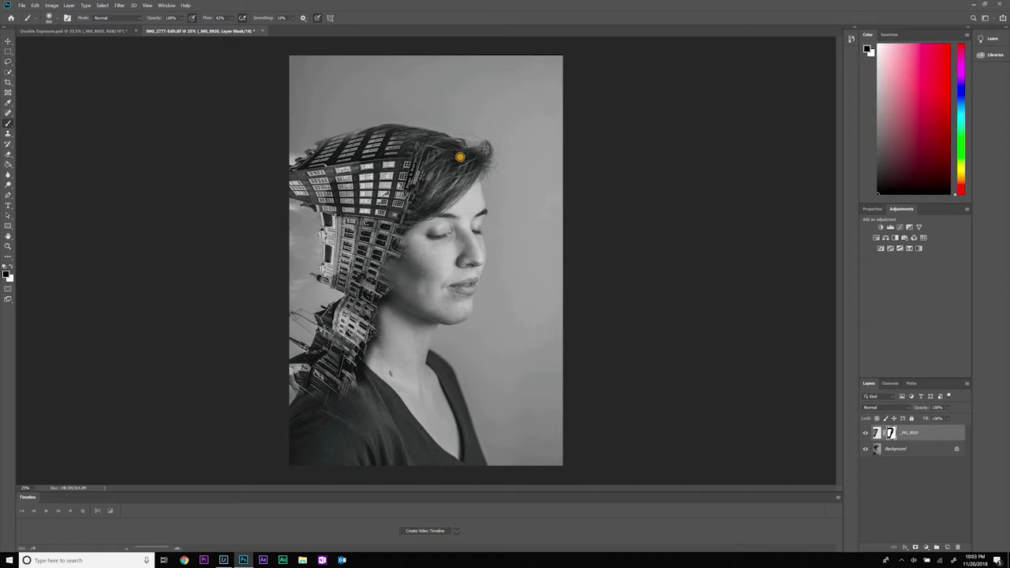
{"action": "left_click_drag", "start_coordinate": [428, 199], "coordinate": [423, 191]}
{"action": "left_click_drag", "start_coordinate": [411, 254], "coordinate": [407, 242]}
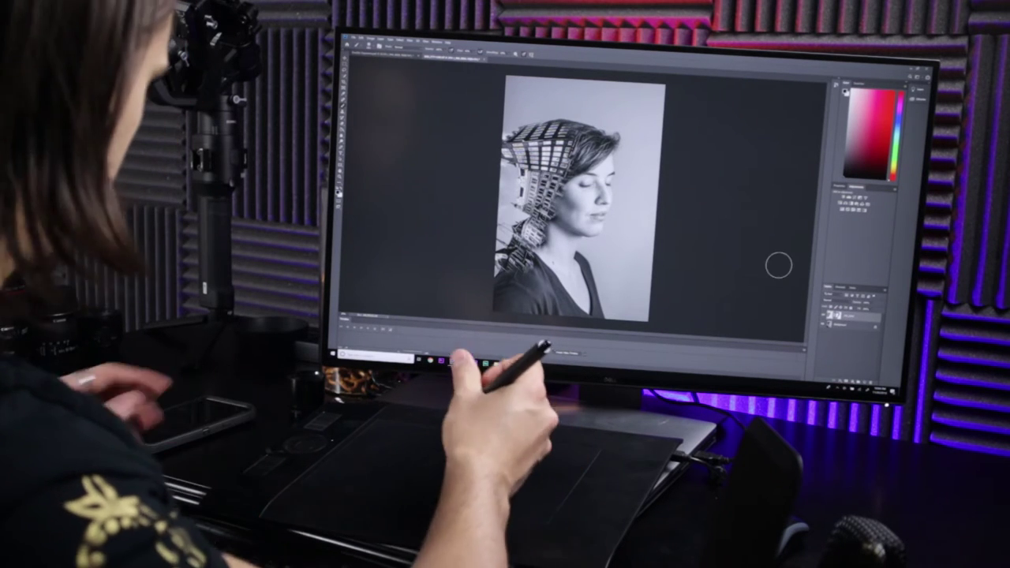
{"action": "key", "text": "p"}
{"action": "left_click", "coordinate": [452, 111]}
{"action": "left_click", "coordinate": [444, 290]}
{"action": "left_click", "coordinate": [515, 294]}
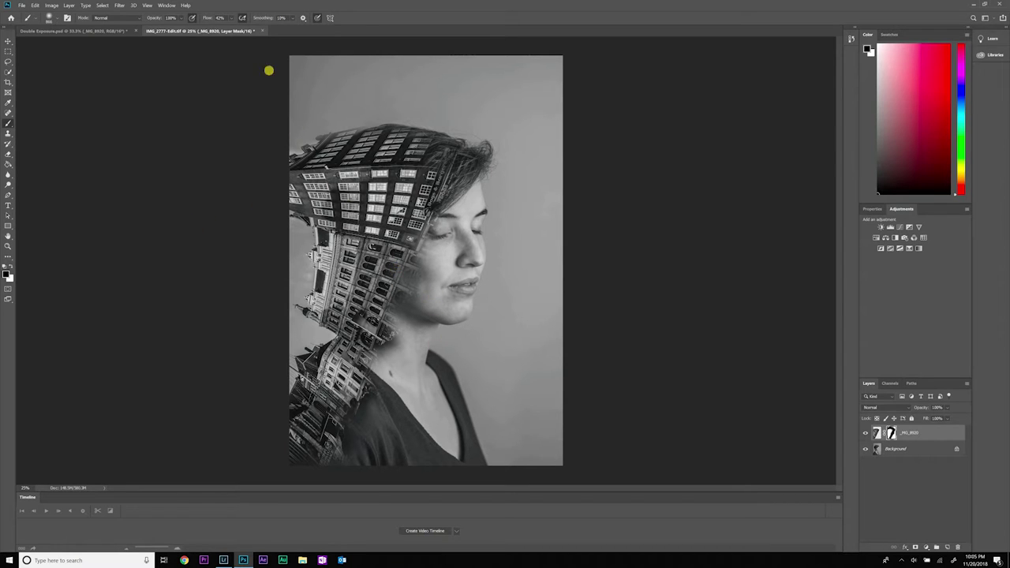
Step: Fade the building along the hair edge at 39% brush opacity, then restore 100% and shrink the brush
{"action": "left_click", "coordinate": [182, 17]}
{"action": "left_click", "coordinate": [174, 30]}
{"action": "left_click", "coordinate": [413, 282]}
{"action": "mouse_move", "coordinate": [425, 283]}
{"action": "left_mouse_down"}
{"action": "mouse_move", "coordinate": [403, 255]}
{"action": "mouse_move", "coordinate": [407, 285]}
{"action": "left_mouse_up"}
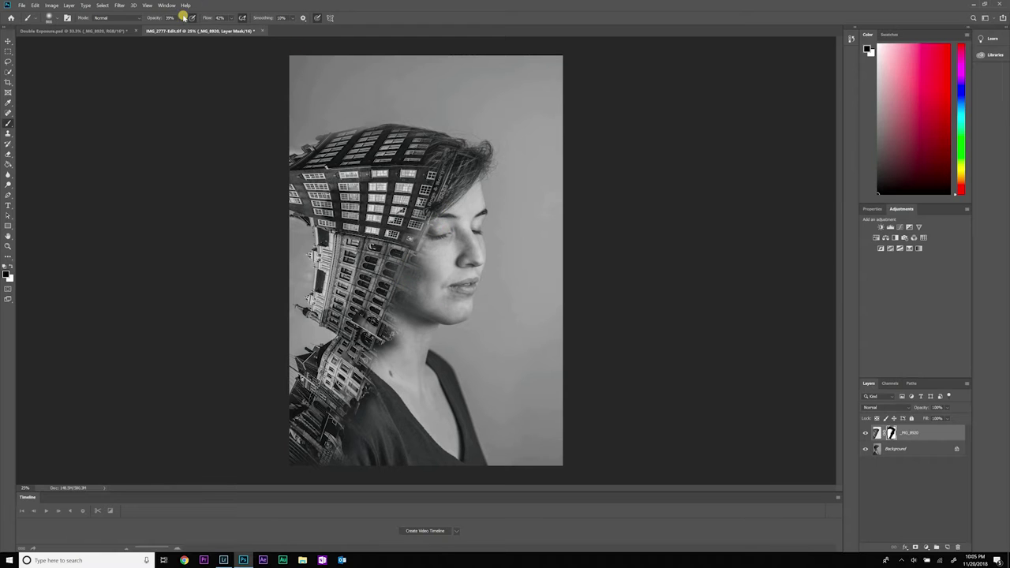
{"action": "left_click_drag", "start_coordinate": [181, 19], "coordinate": [281, 71]}
{"action": "left_click_drag", "start_coordinate": [434, 224], "coordinate": [428, 229]}
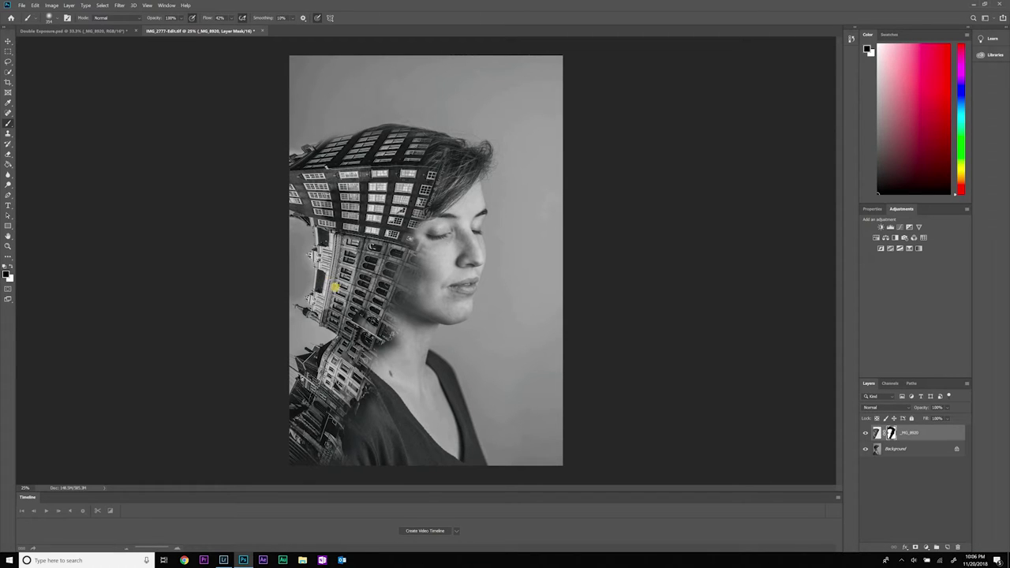
Step: Paint white on the mask to reveal building texture over the jawline, cheek, under-eye and neck
{"action": "key", "text": "x"}
{"action": "key", "text": "x"}
{"action": "key", "text": "x"}
{"action": "key", "text": "x"}
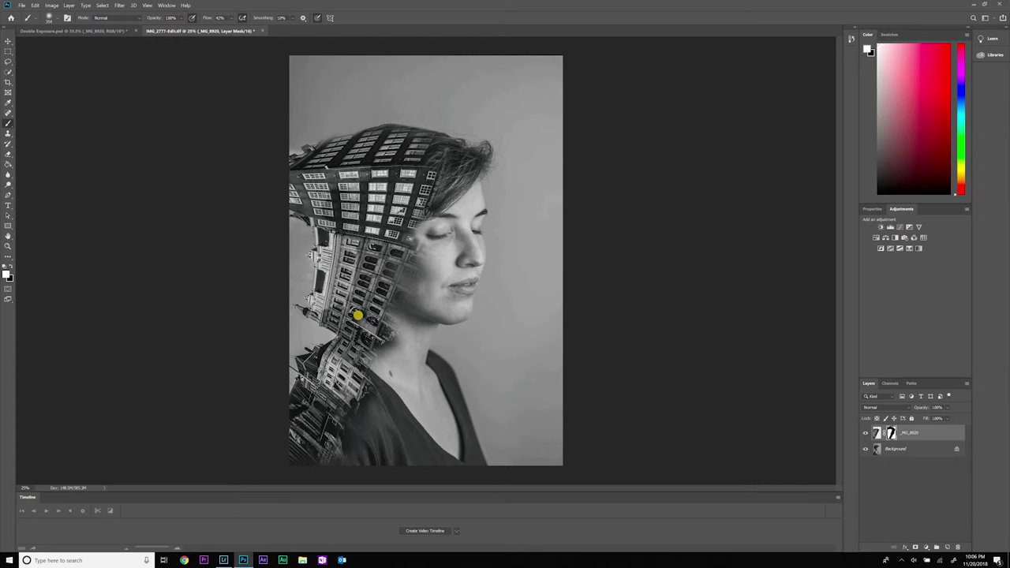
{"action": "left_click_drag", "start_coordinate": [413, 311], "coordinate": [426, 317]}
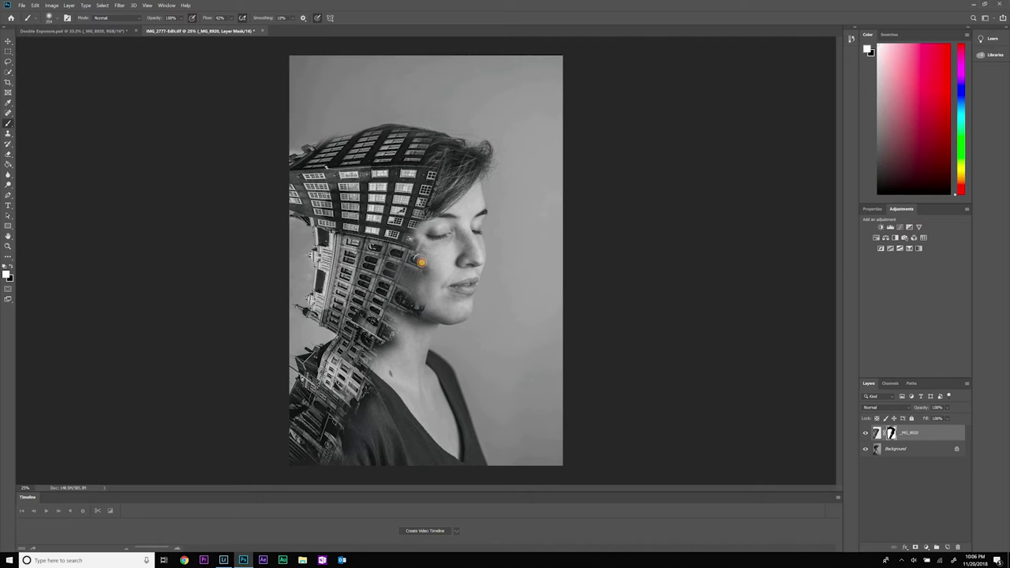
{"action": "left_click_drag", "start_coordinate": [453, 285], "coordinate": [404, 181]}
{"action": "left_click_drag", "start_coordinate": [403, 236], "coordinate": [416, 254]}
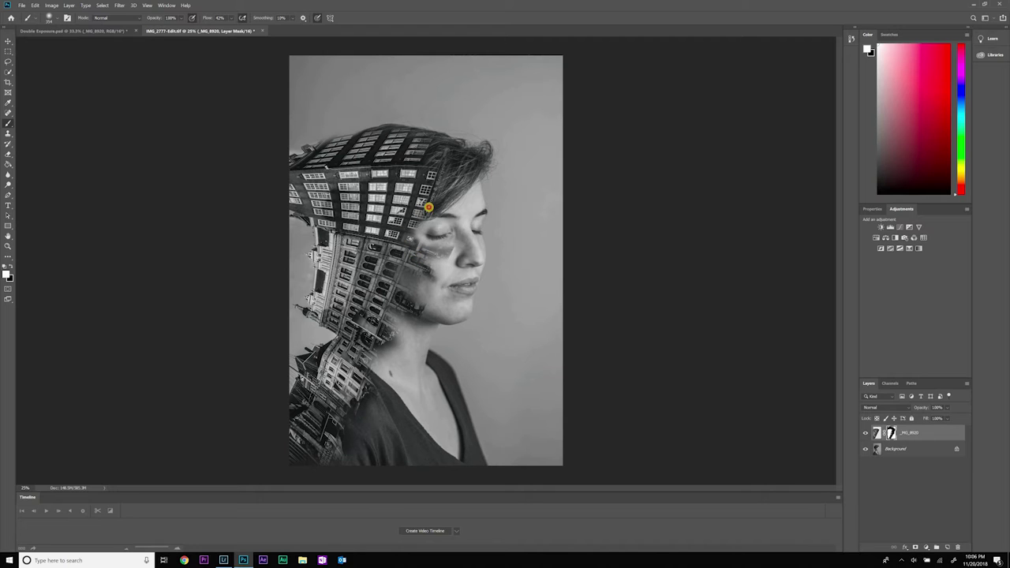
{"action": "left_click_drag", "start_coordinate": [427, 208], "coordinate": [367, 367]}
{"action": "key", "text": "x"}
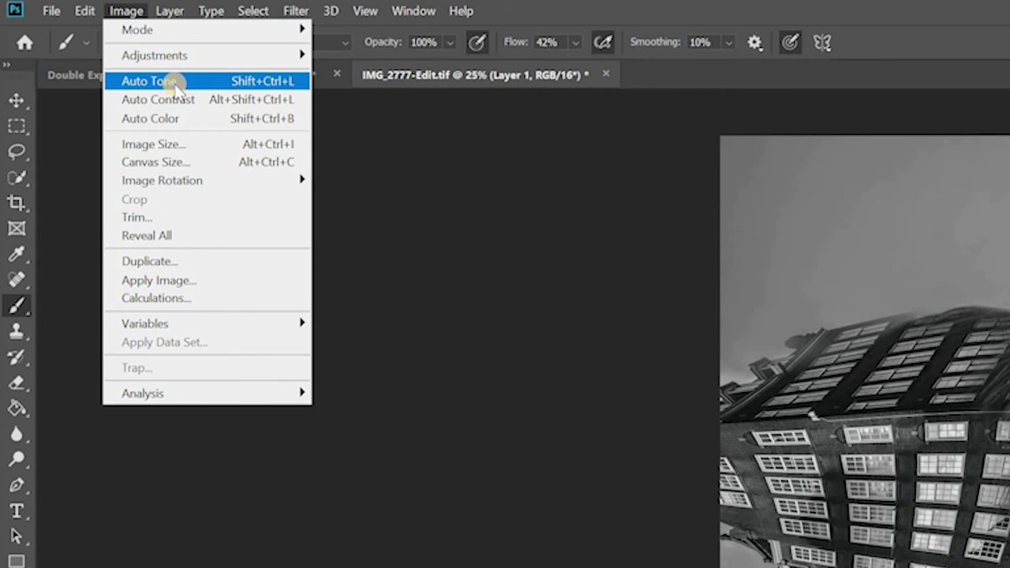
Step: Apply Auto Tone to Layer 1, set its opacity to 70%, and toggle its visibility to compare
{"action": "left_click", "coordinate": [525, 497]}
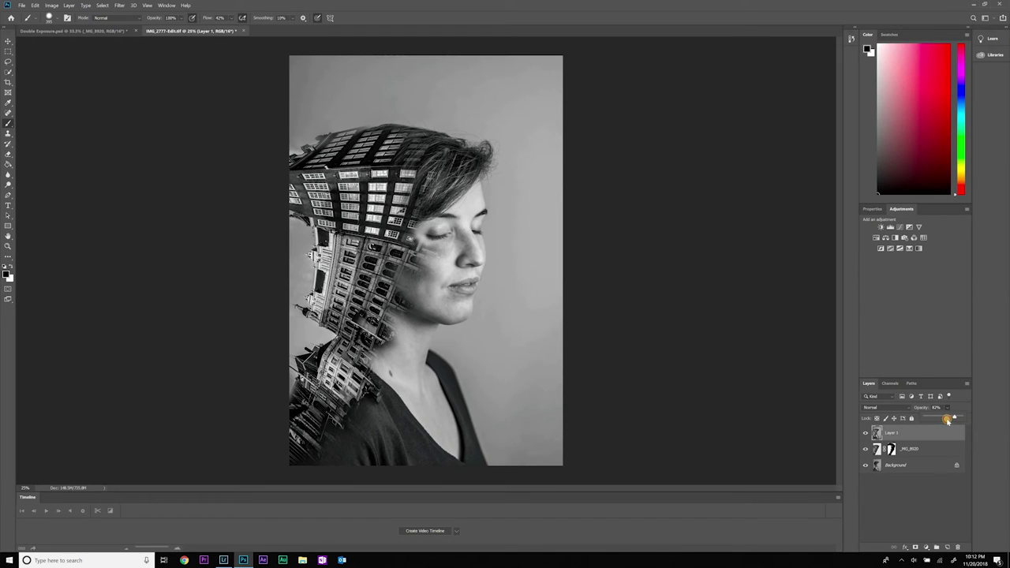
{"action": "left_click_drag", "start_coordinate": [942, 423], "coordinate": [940, 422]}
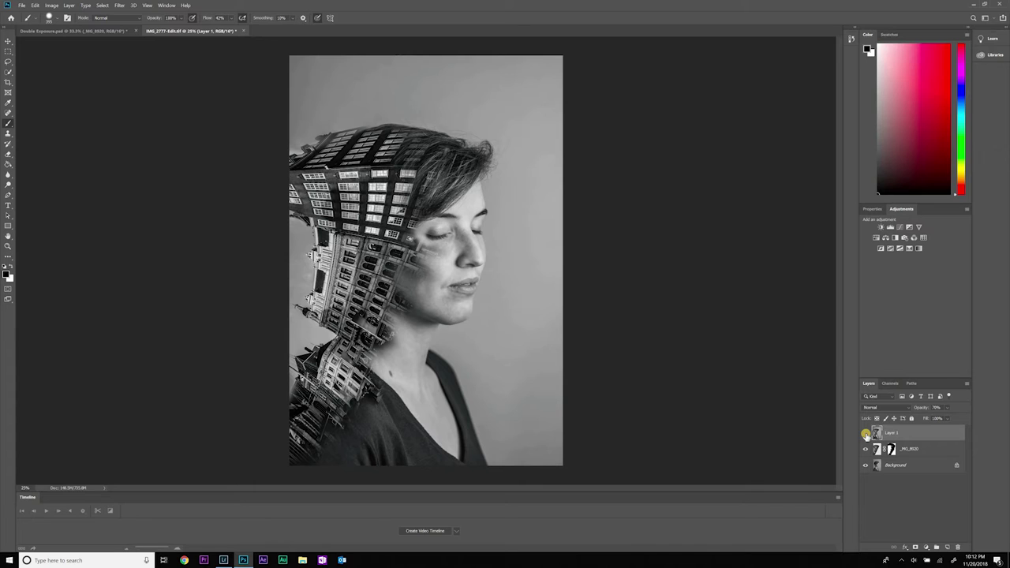
{"action": "left_click", "coordinate": [866, 433]}
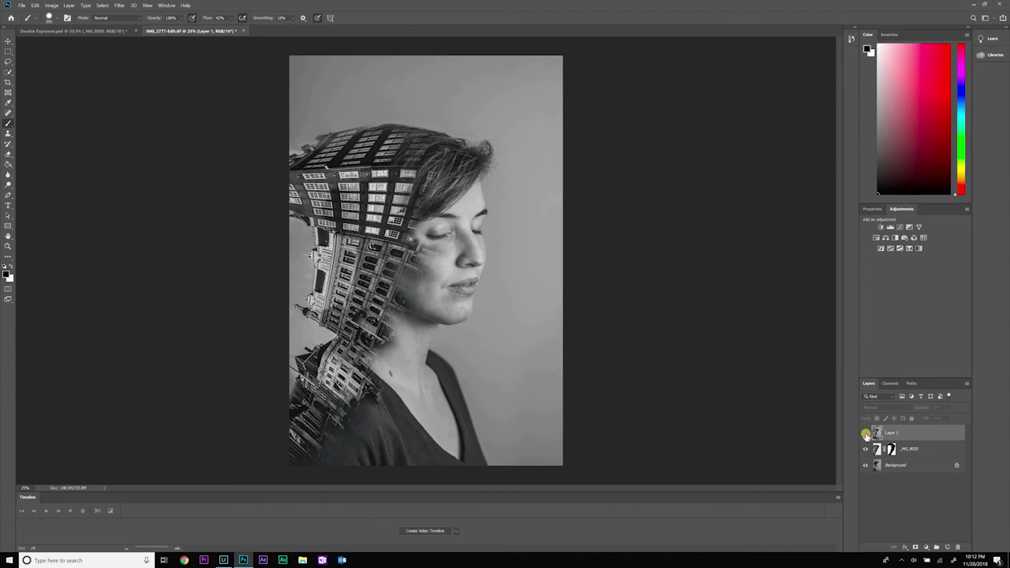
{"action": "left_click", "coordinate": [866, 433]}
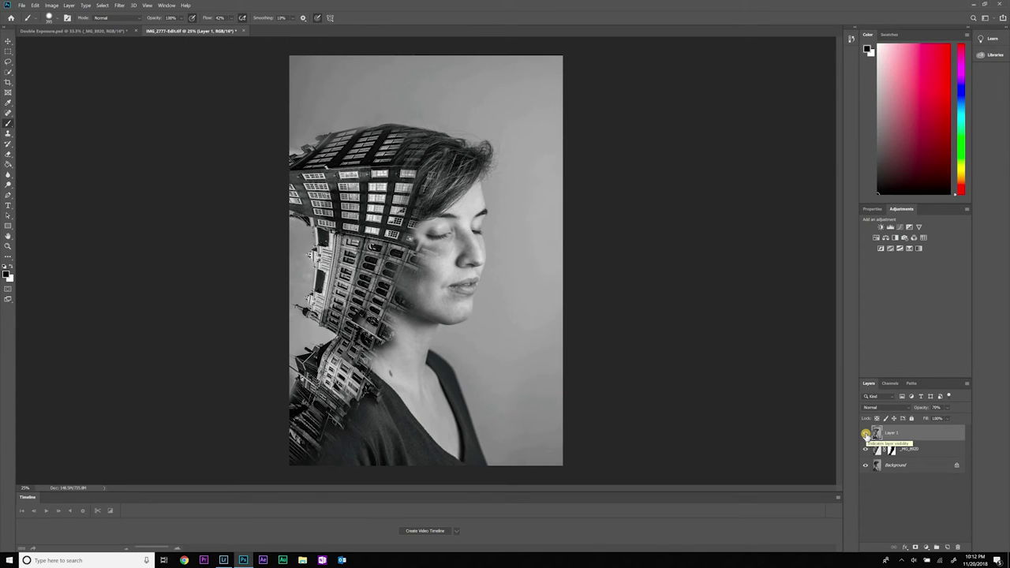